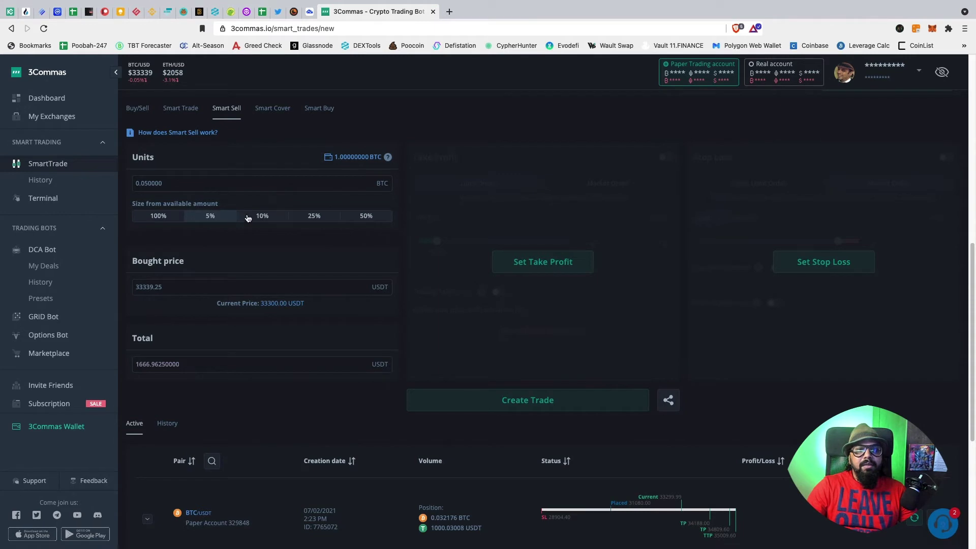
# Set the Smart Sell size to 10% of the available BTC and the bought price to 31339.25 USDT.
pyautogui.click(268, 219)
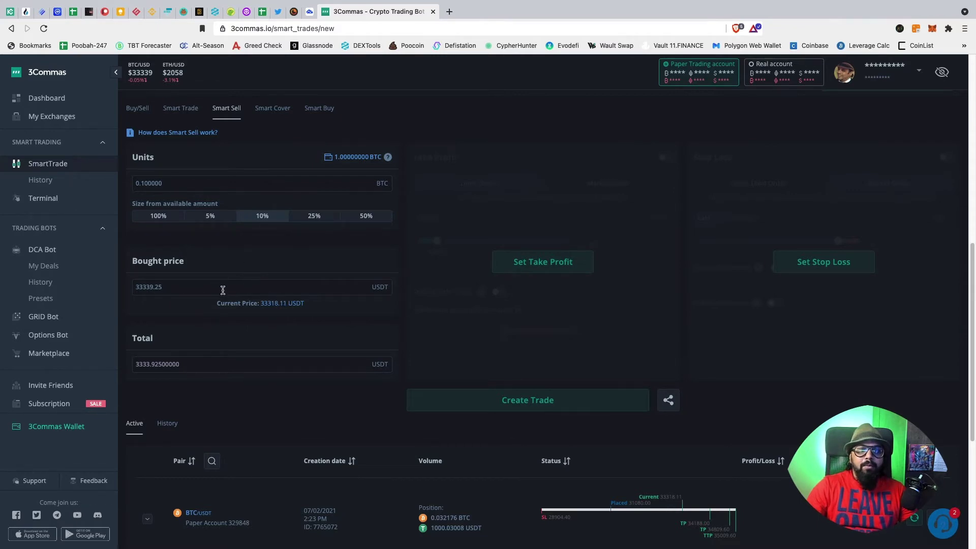
pyautogui.click(143, 287)
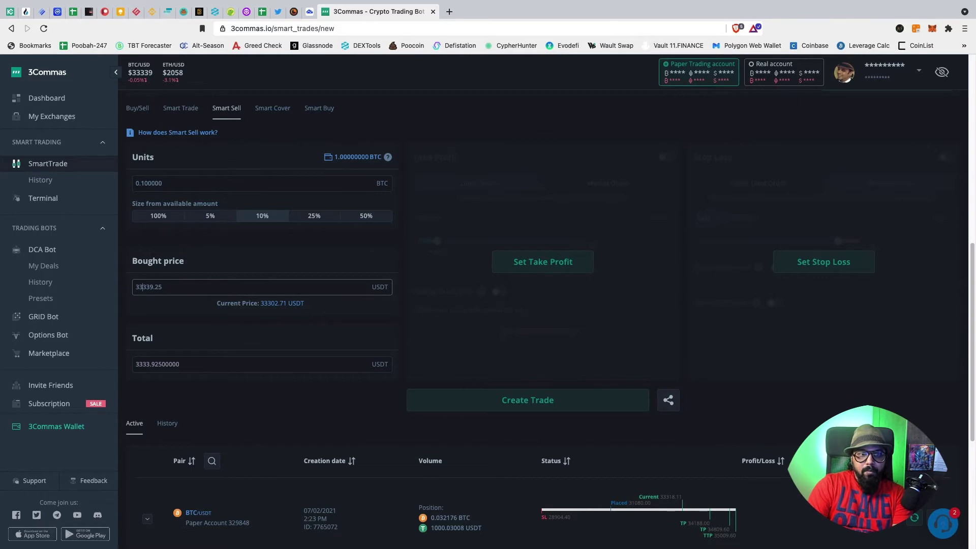
pyautogui.press('BackSpace')
pyautogui.write('1')
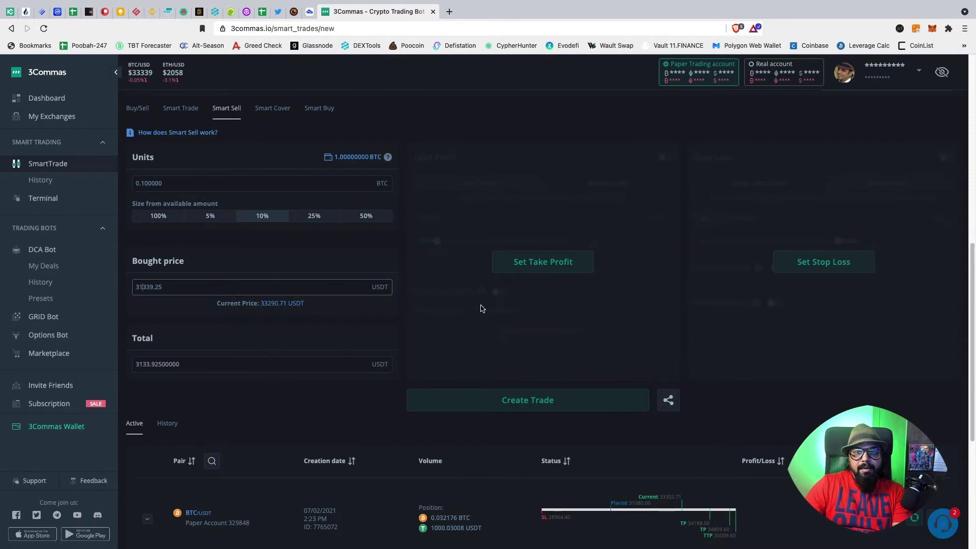
# Enable Take Profit with split targets and add a first target at +10% for 25% of the volume.
pyautogui.click(530, 267)
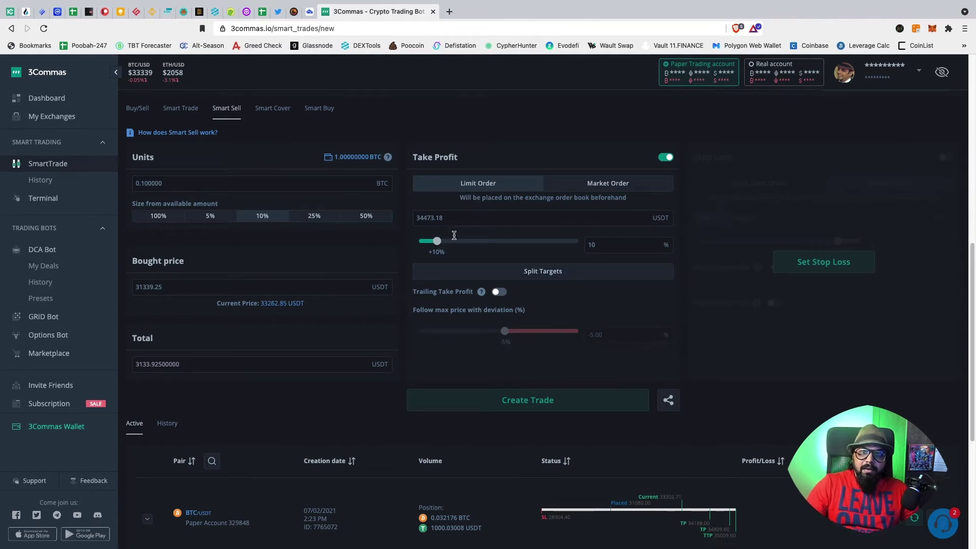
pyautogui.click(545, 278)
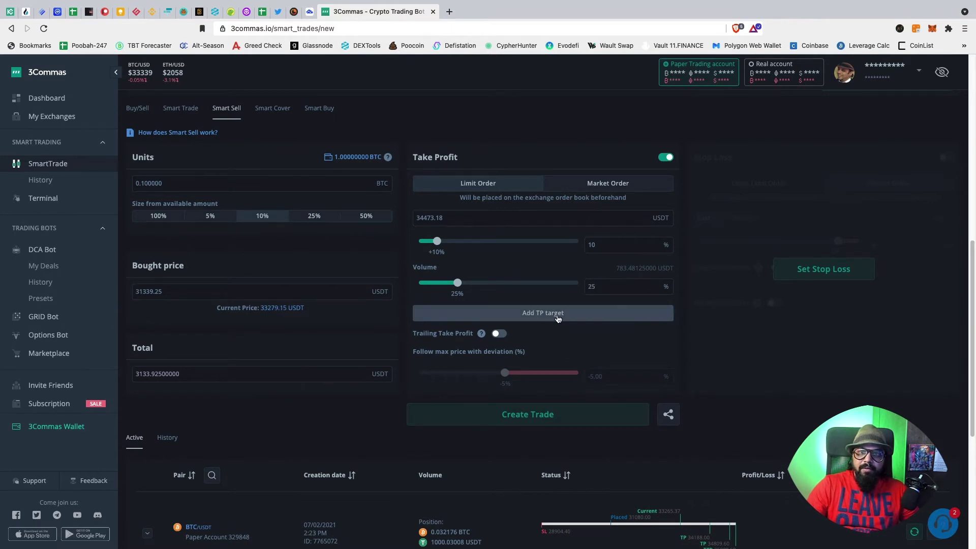
pyautogui.click(598, 307)
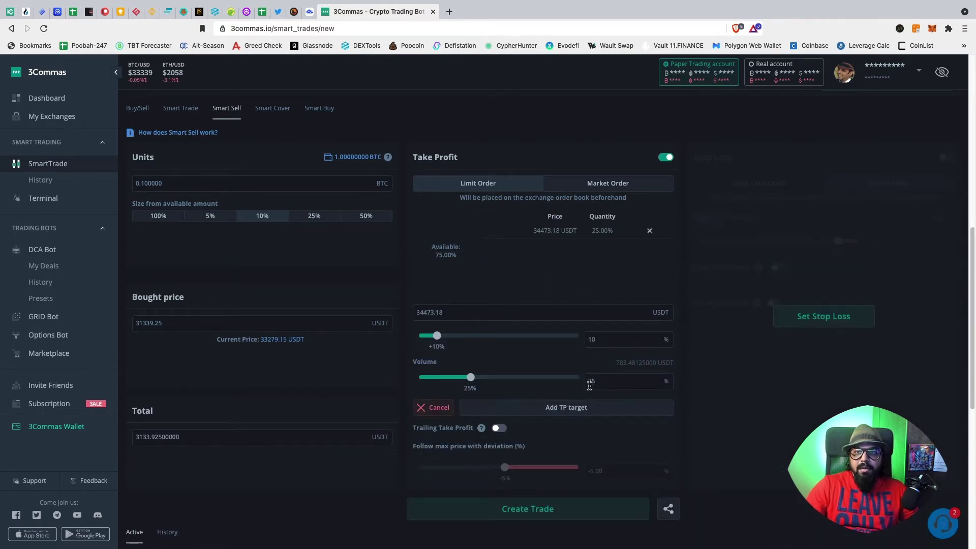
# Add two more take-profit targets at +15% and +43%, each for 25% of the volume.
pyautogui.click(599, 341)
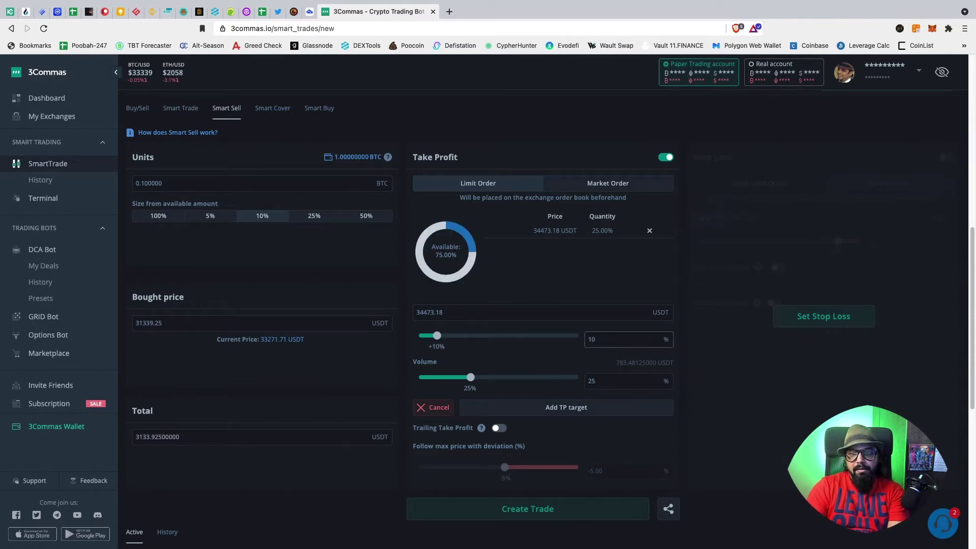
pyautogui.press('BackSpace')
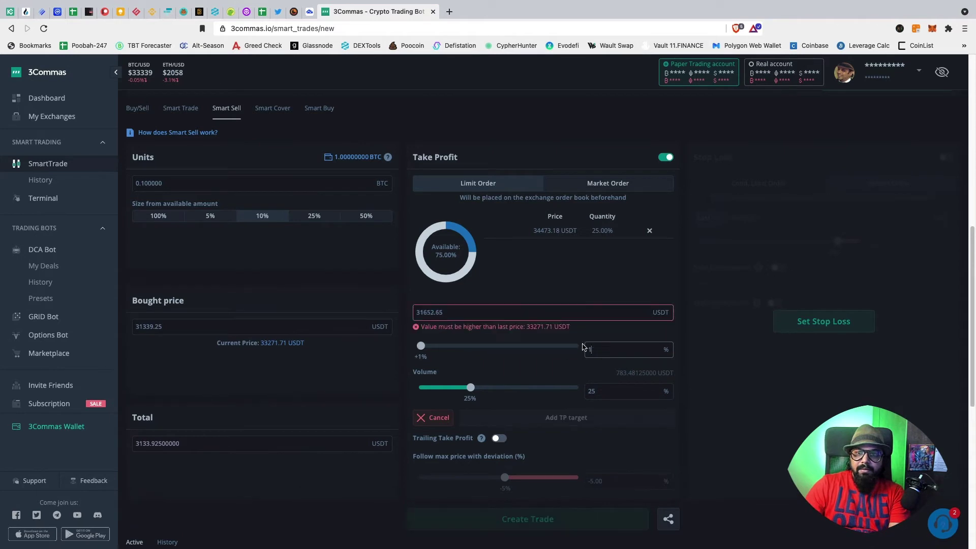
pyautogui.write('5')
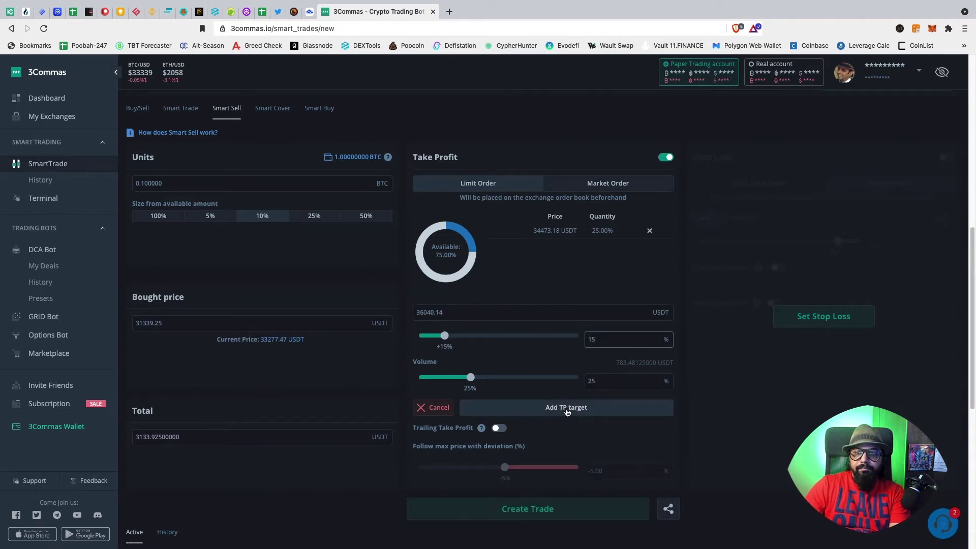
pyautogui.click(567, 409)
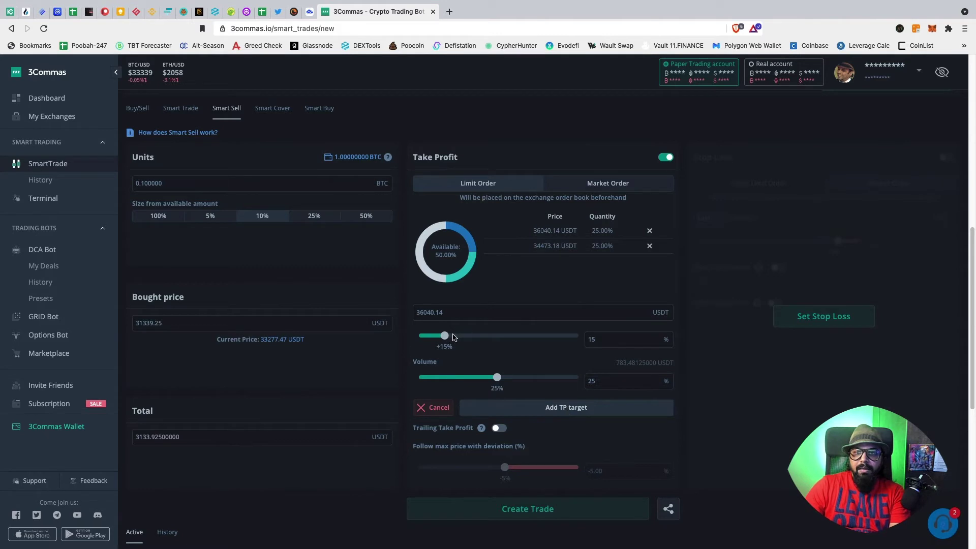
pyautogui.click(477, 336)
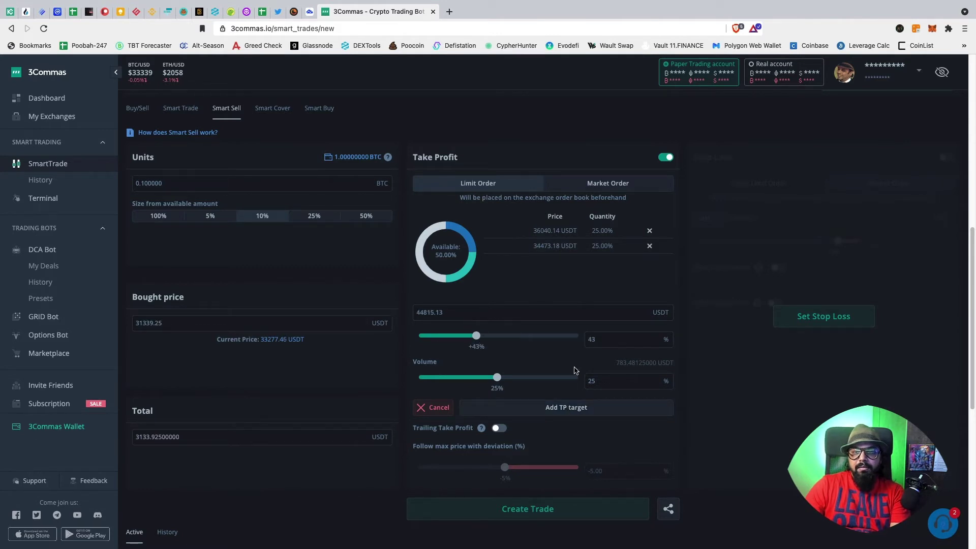
pyautogui.click(571, 405)
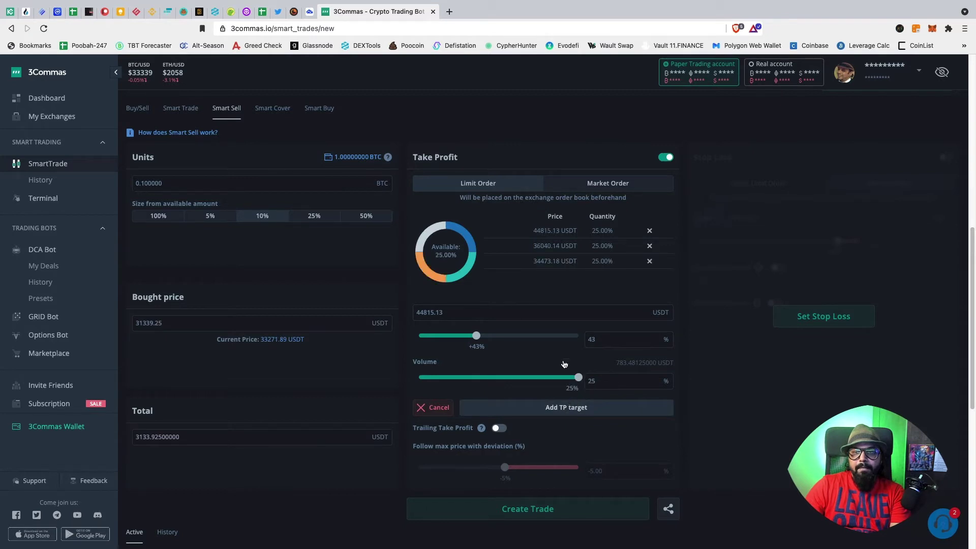
# Add a fourth take-profit target at +60% for 10% of the volume.
pyautogui.click(490, 336)
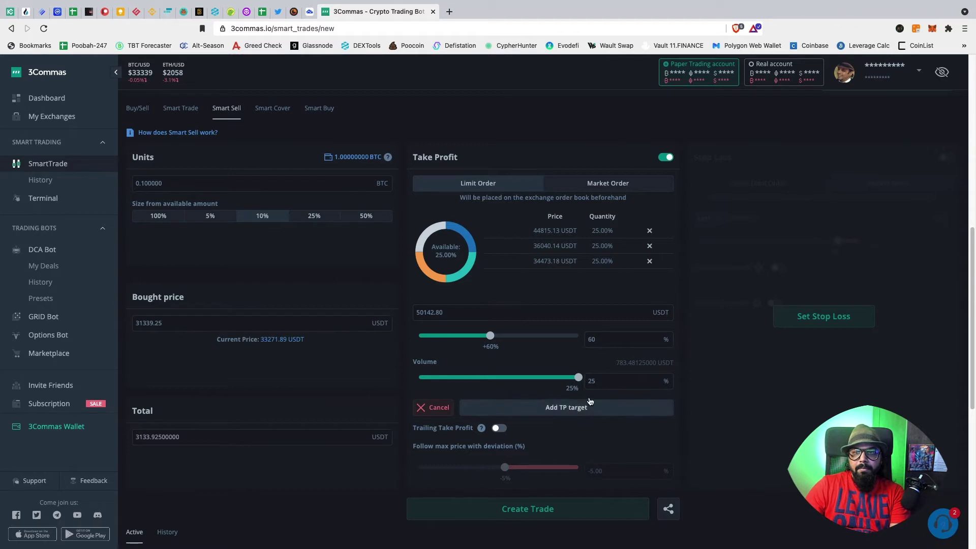
pyautogui.doubleClick(601, 381)
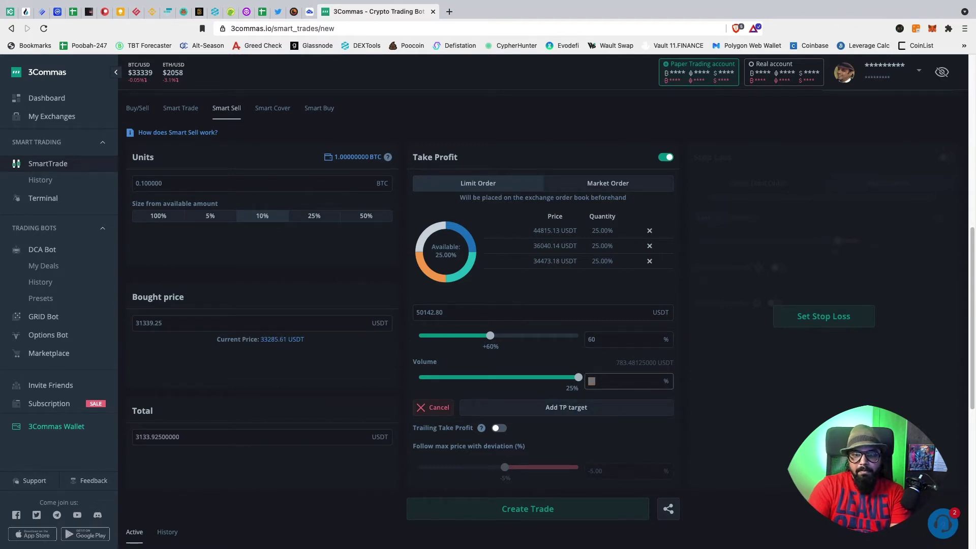
pyautogui.write('10')
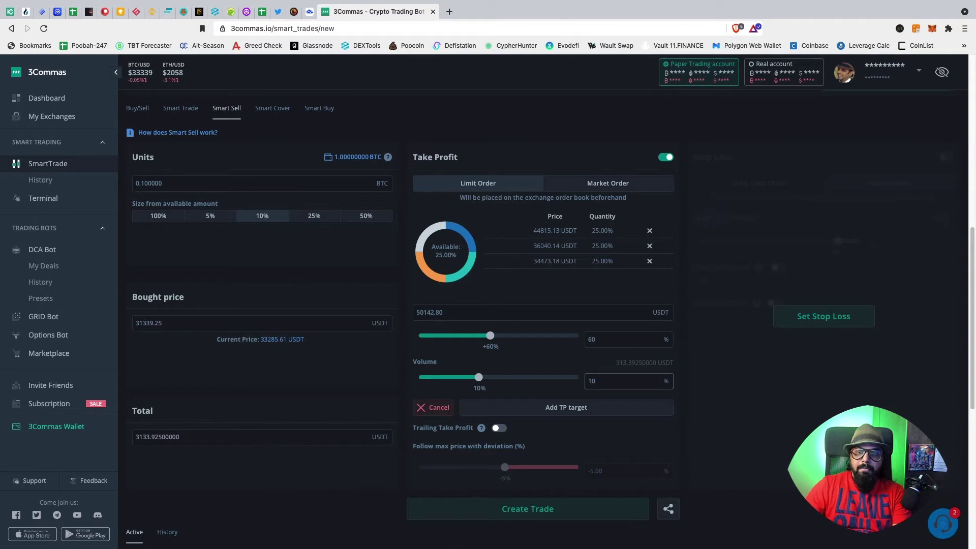
pyautogui.click(575, 415)
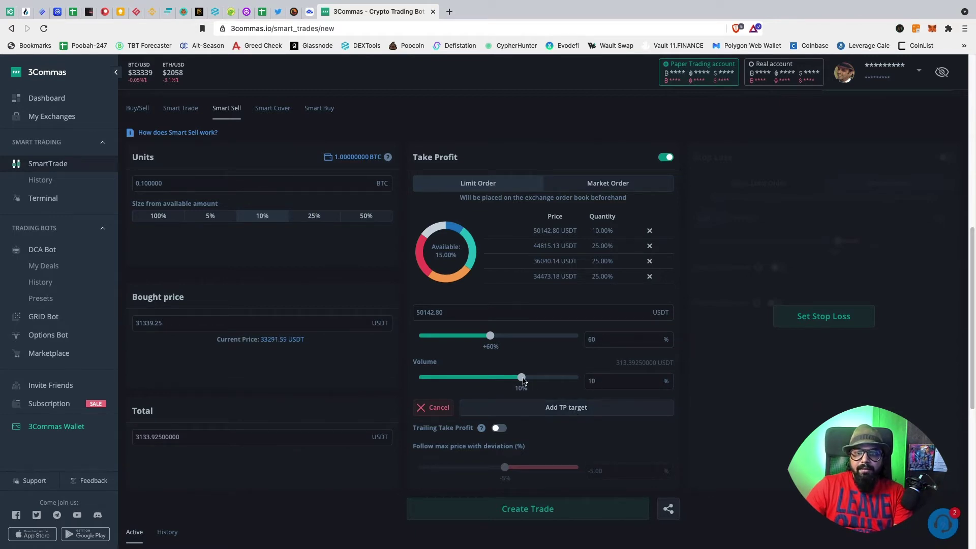
# Enable Trailing Take Profit with a -6% deviation and add the remaining 15% of the volume to the +60% target.
pyautogui.click(580, 378)
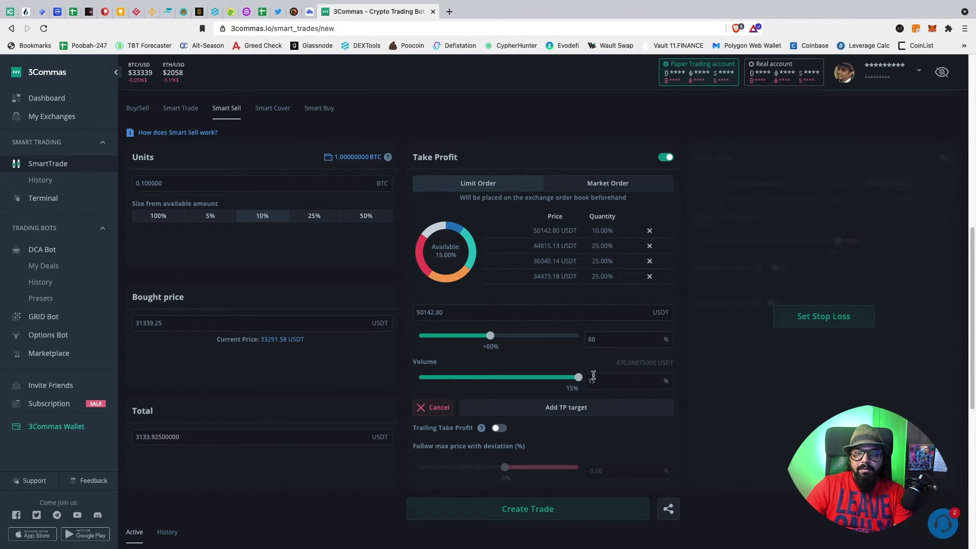
pyautogui.click(506, 431)
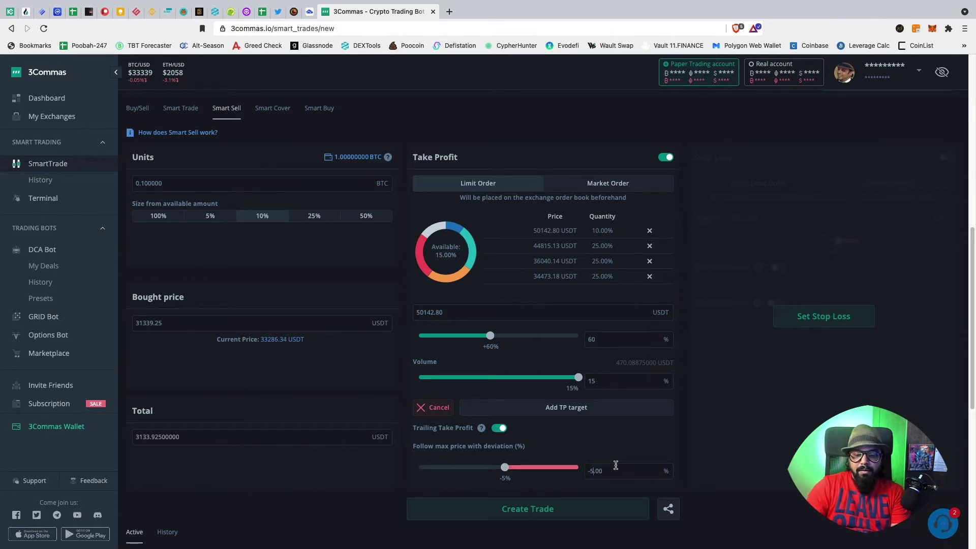
pyautogui.click(593, 471)
pyautogui.press('BackSpace')
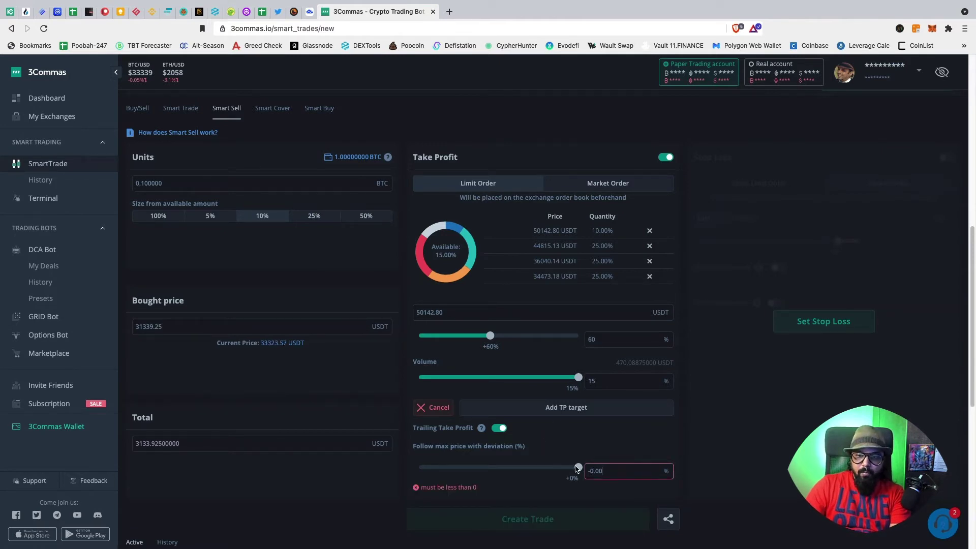
pyautogui.click(511, 471)
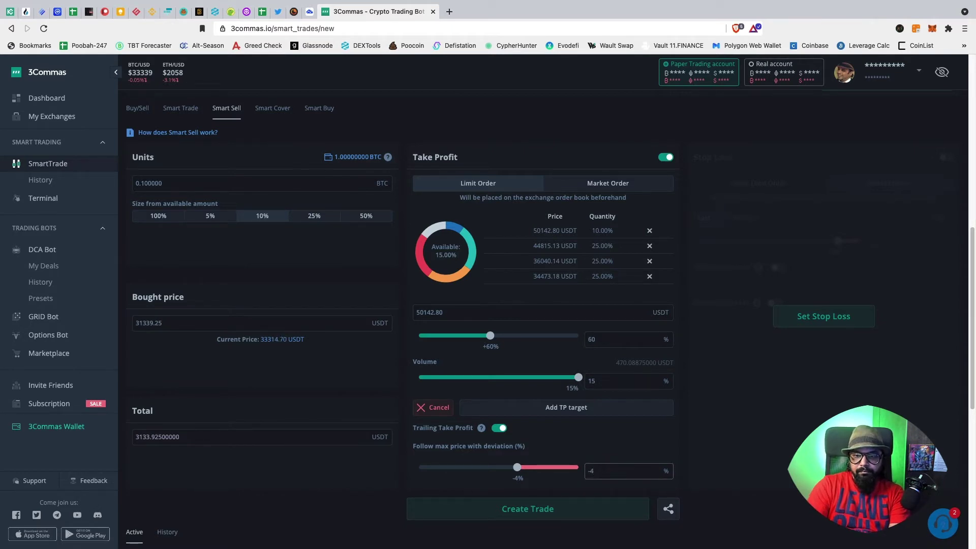
pyautogui.press('BackSpace')
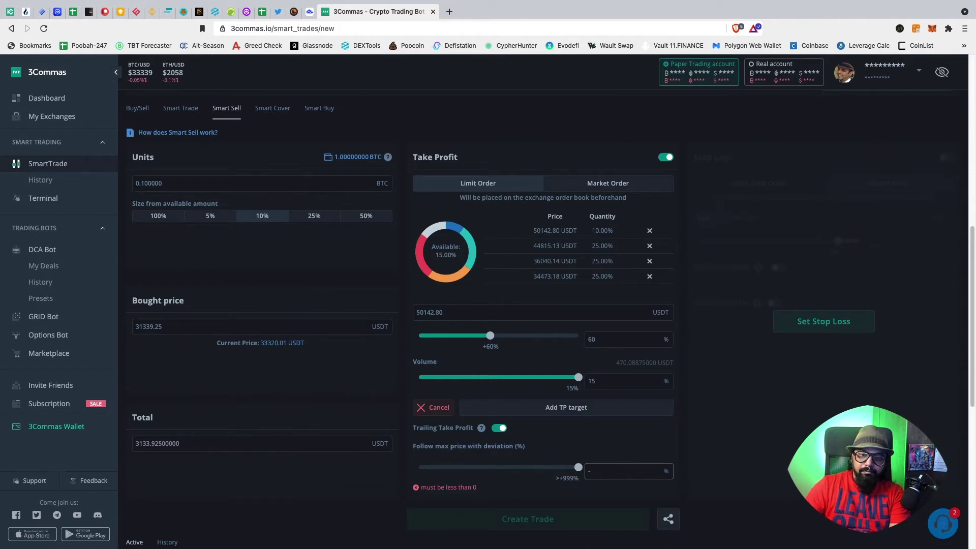
pyautogui.write('6')
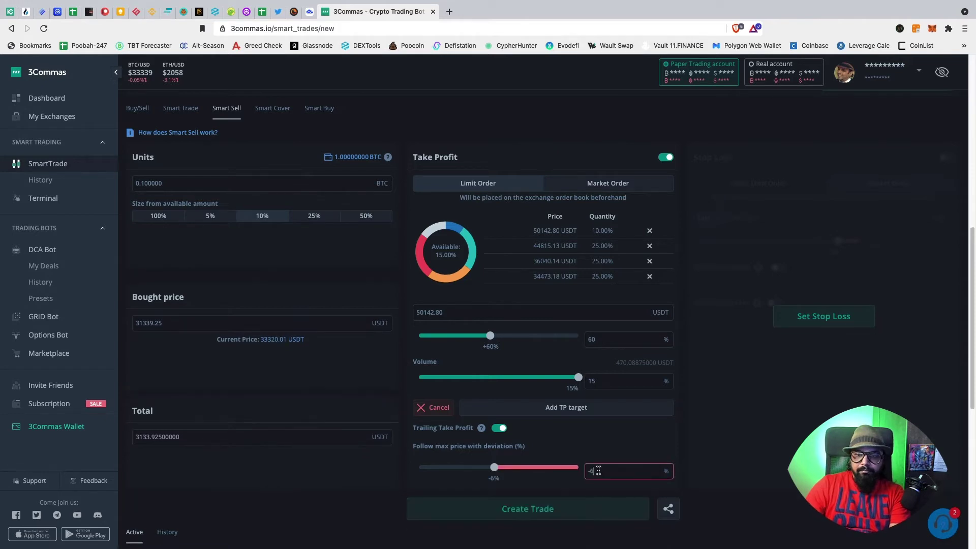
pyautogui.click(569, 411)
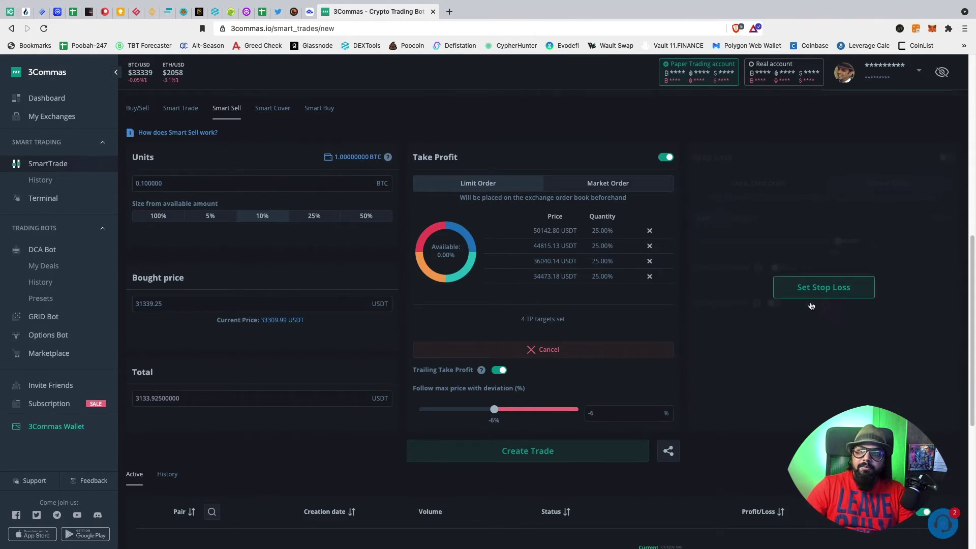
# Enable Stop Loss as a market order and set it to -25%.
pyautogui.click(817, 288)
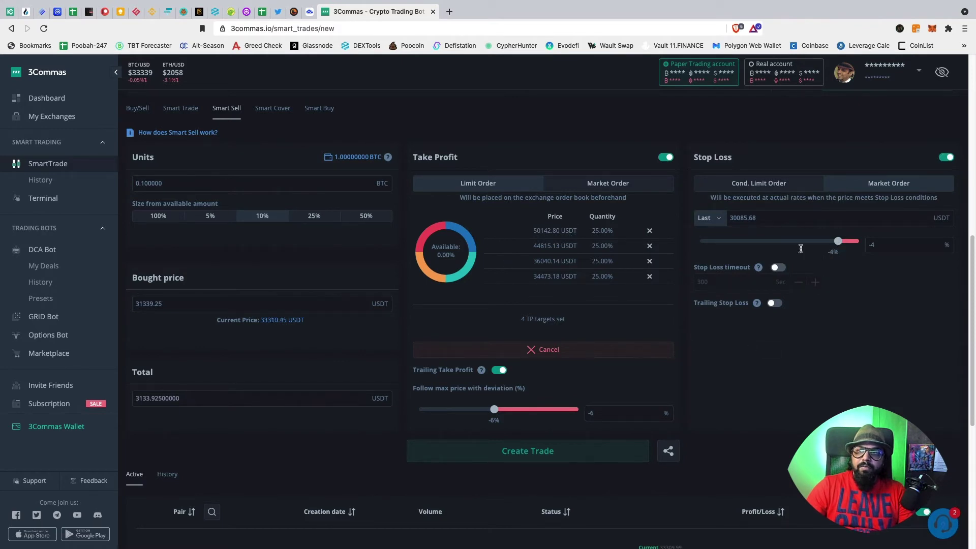
pyautogui.click(879, 245)
pyautogui.press('BackSpace')
pyautogui.press('BackSpace')
pyautogui.write('-4')
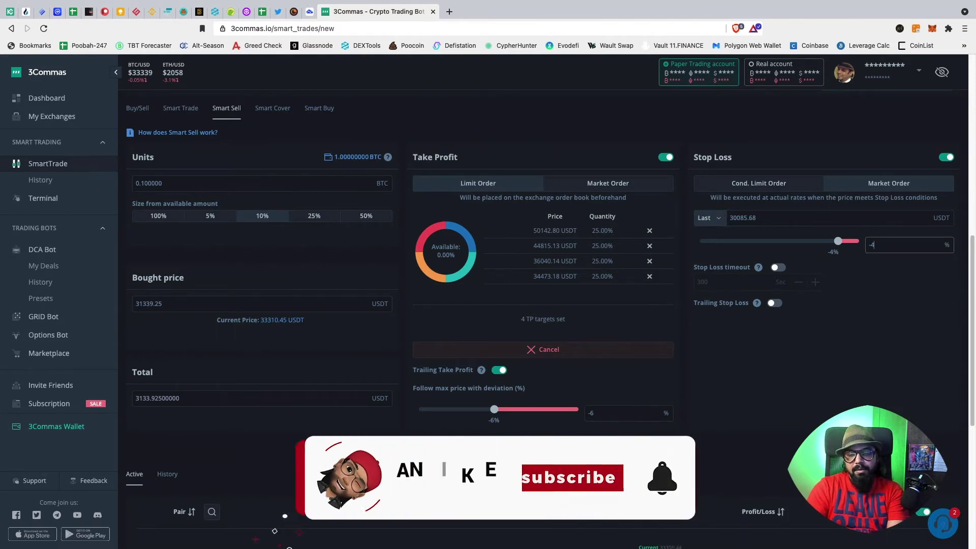
pyautogui.press('BackSpace')
pyautogui.write('25')
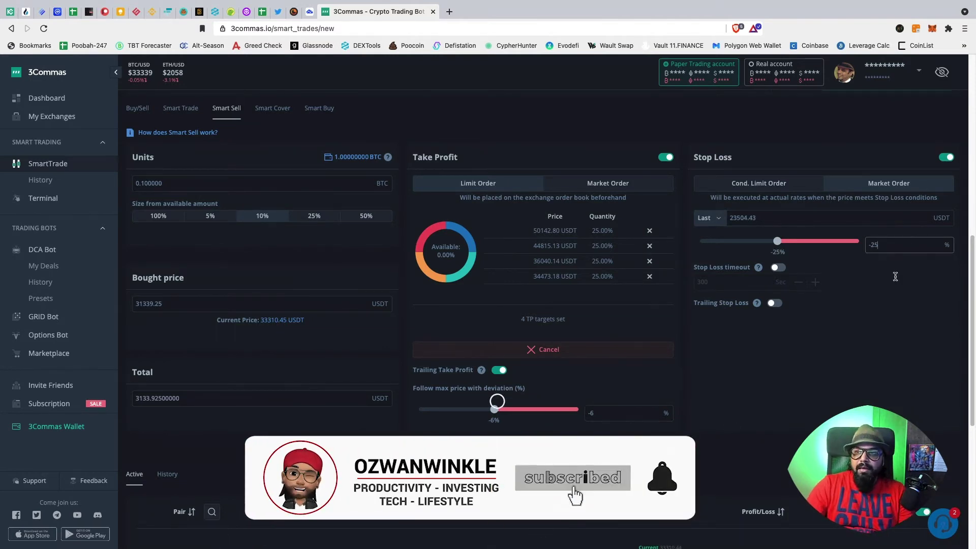
# Turn on Trailing Stop Loss and enable a stop loss timeout of 180 seconds.
pyautogui.moveTo(757, 303)
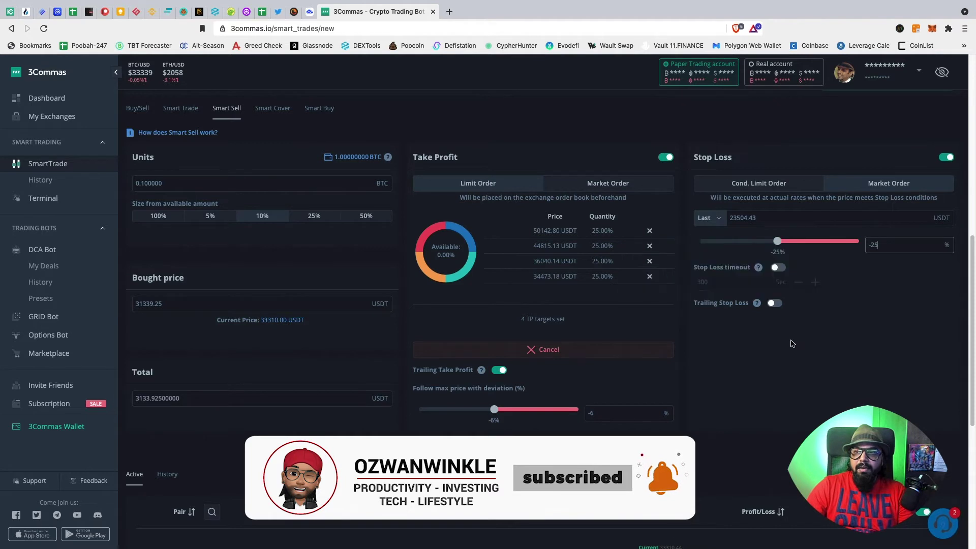
pyautogui.click(773, 304)
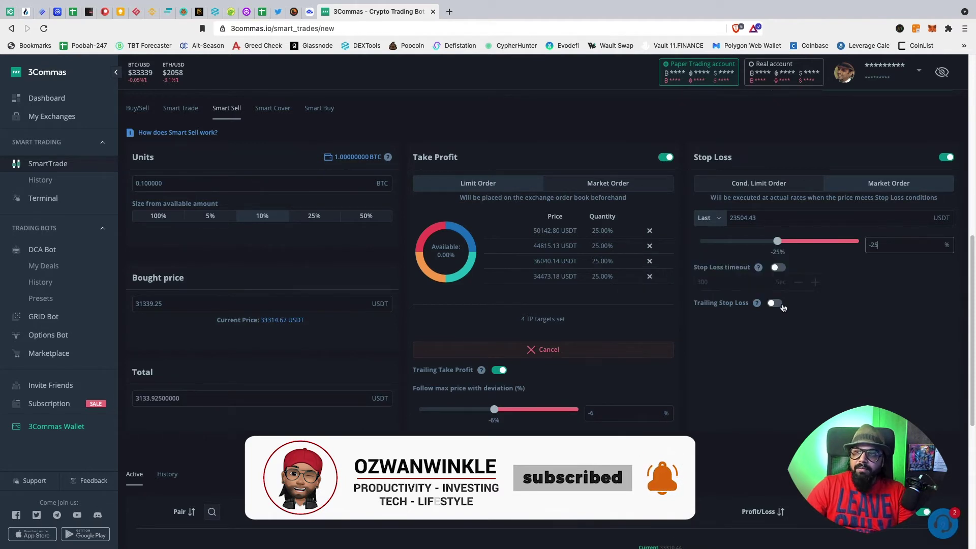
pyautogui.click(783, 269)
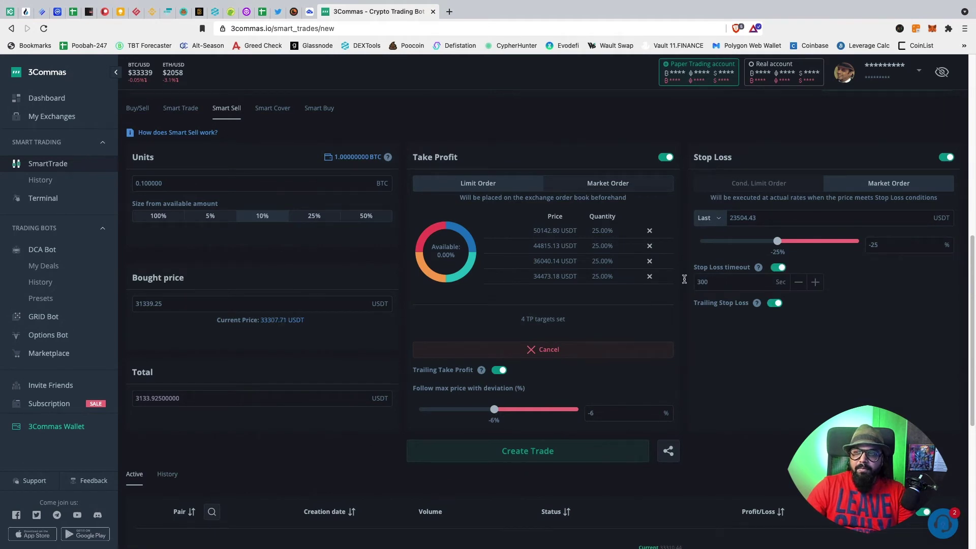
pyautogui.doubleClick(714, 281)
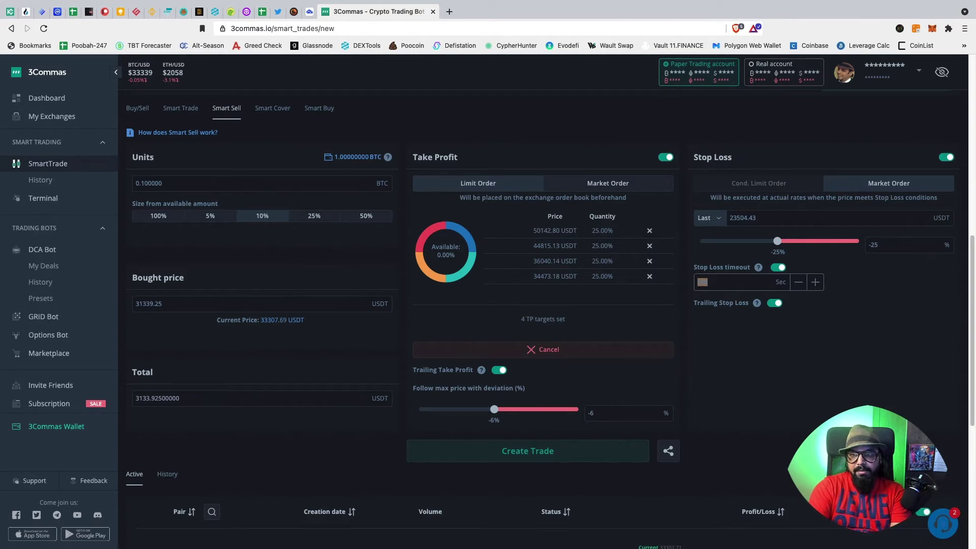
pyautogui.write('1809')
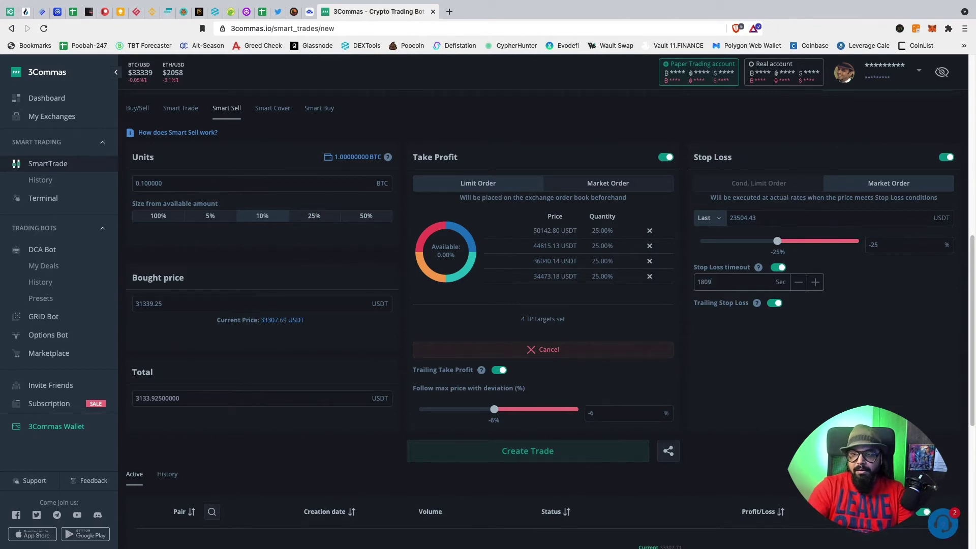
pyautogui.press('BackSpace')
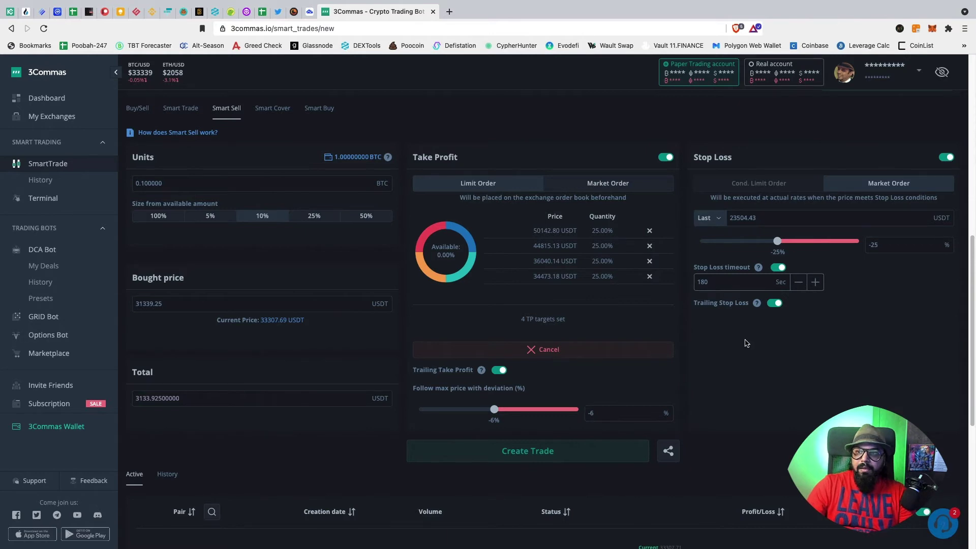
# Submit the configured Smart Sell trade to open its transaction confirmation.
pyautogui.scroll(-4, 748, 337)
pyautogui.scroll(3, 726, 344)
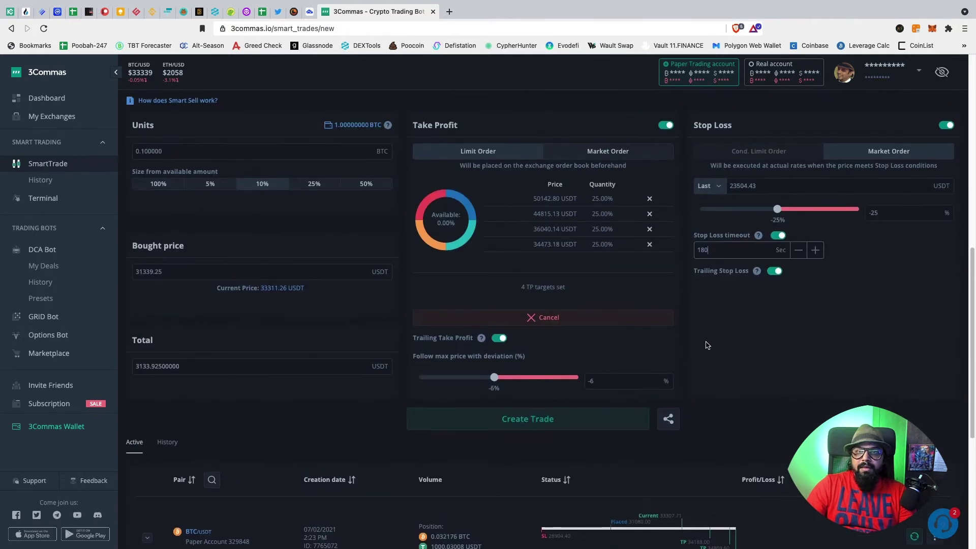
pyautogui.click(560, 425)
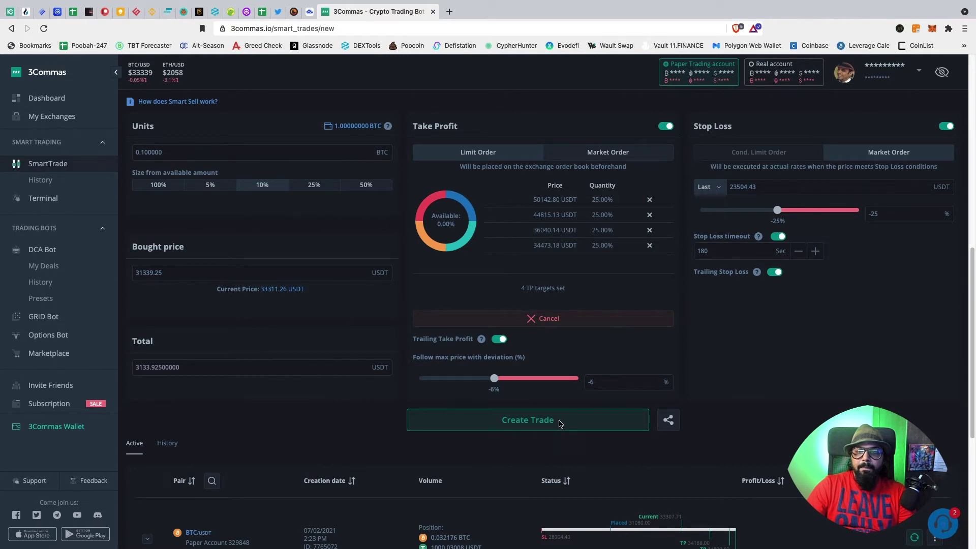
pyautogui.click(548, 418)
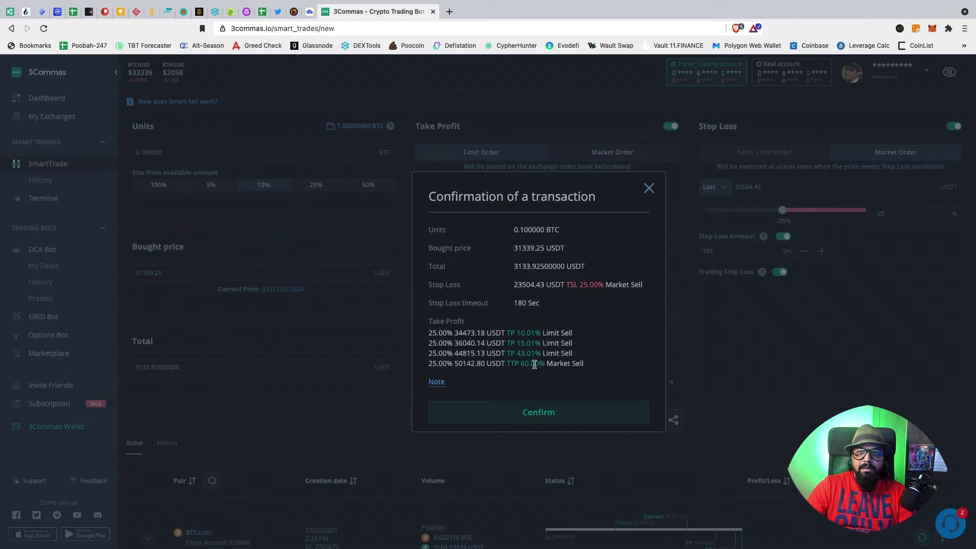
# Check the take-profit targets in the transaction summary, confirm the Smart Sell for 0.1 BTC and dismiss the success message.
pyautogui.moveTo(532, 364); pyautogui.dragTo(520, 365)
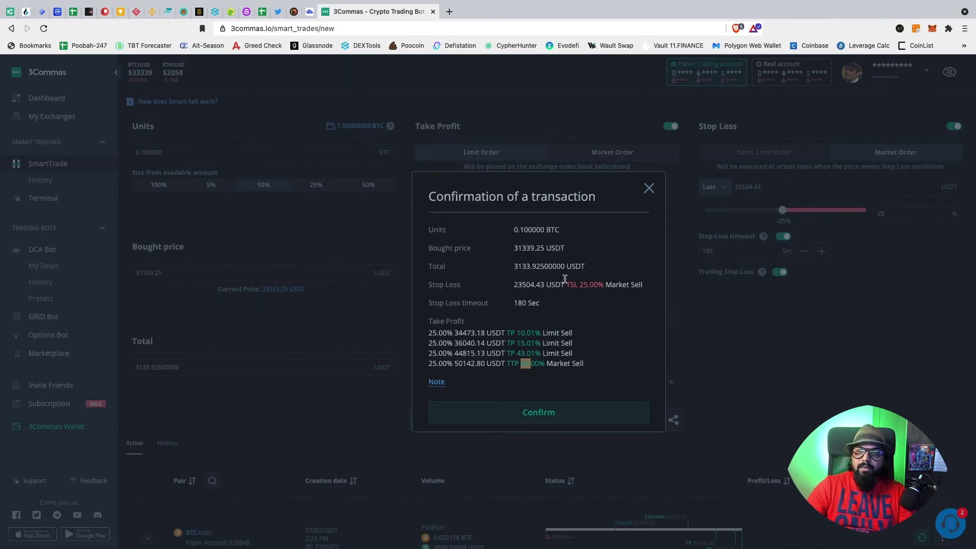
pyautogui.click(548, 416)
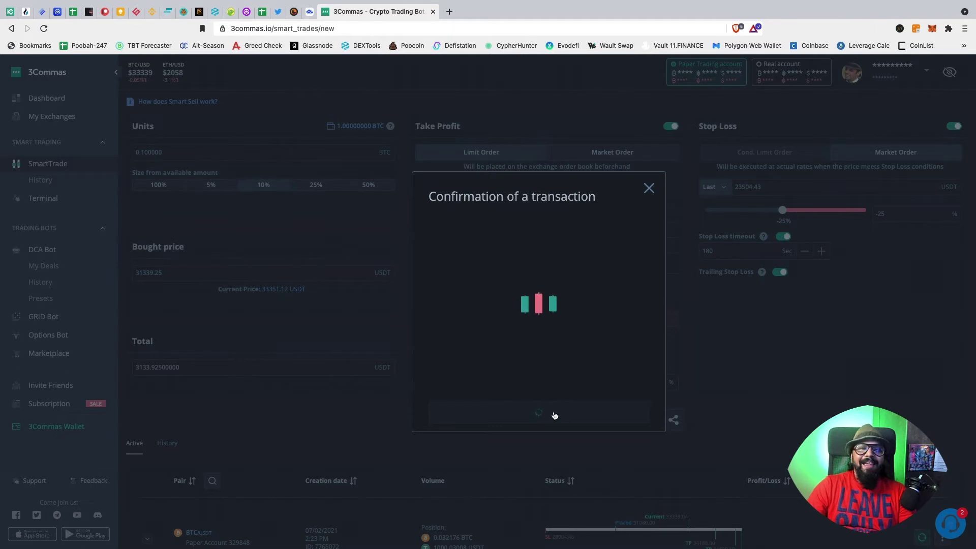
pyautogui.click(555, 415)
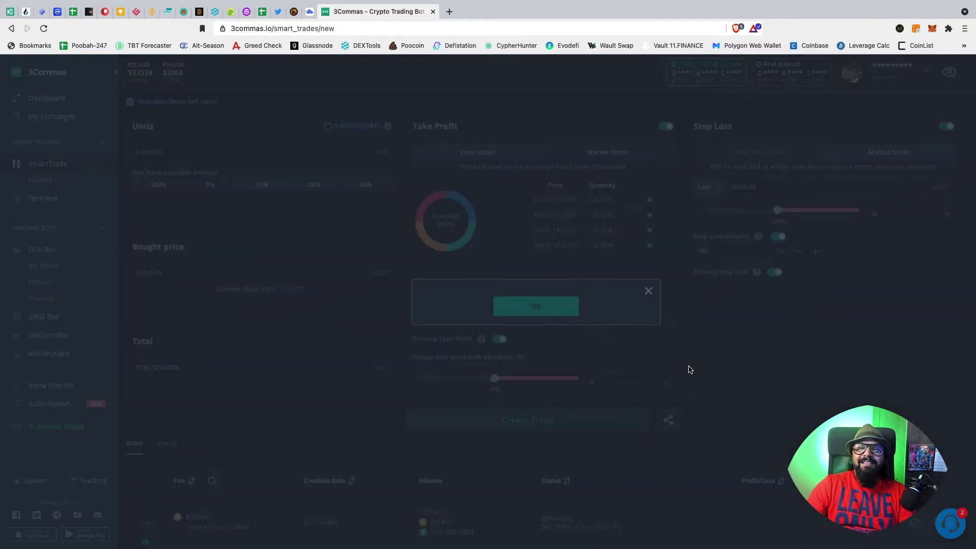
pyautogui.click(559, 311)
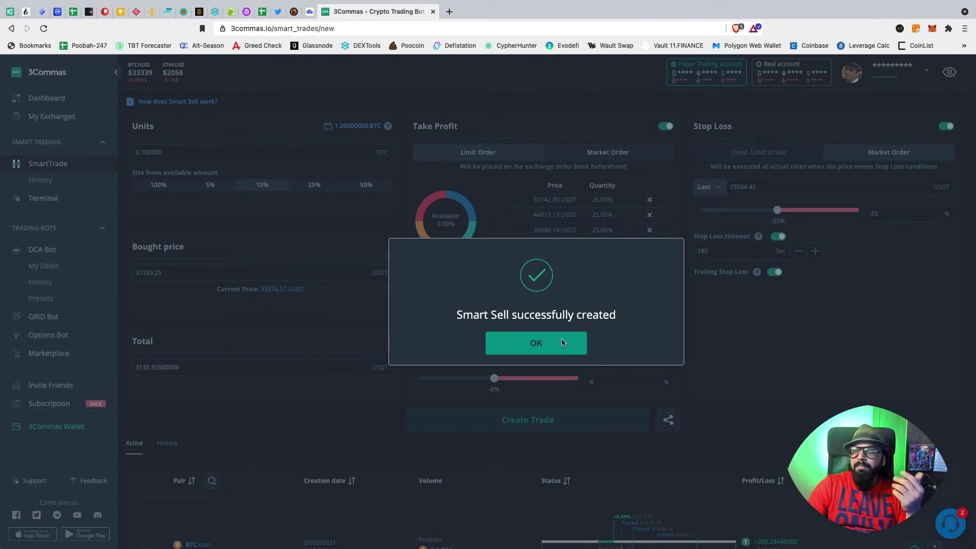
pyautogui.click(563, 344)
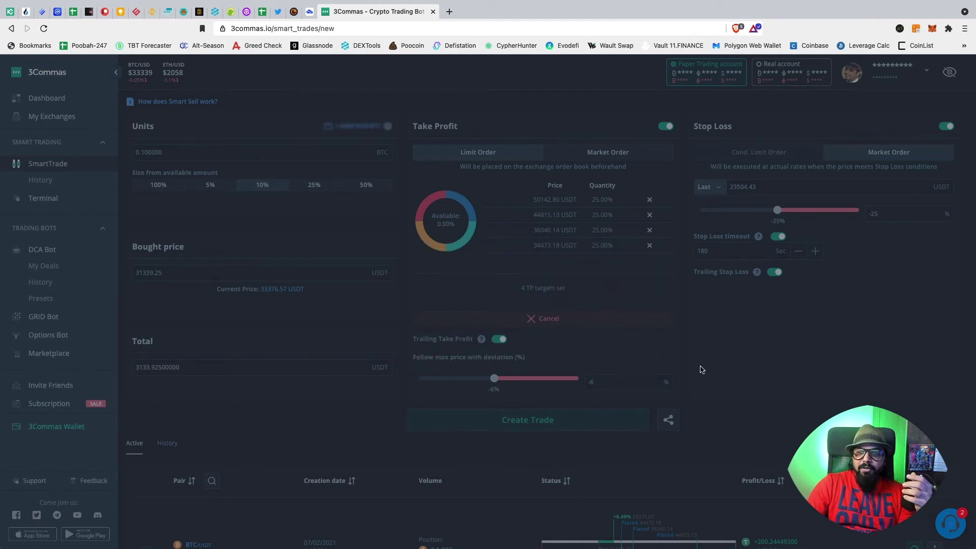
# Add funds to the new BTC/USDT trade using 10% of the available USDT, as a limit order at 29365.4 USDT.
pyautogui.scroll(-3, 701, 366)
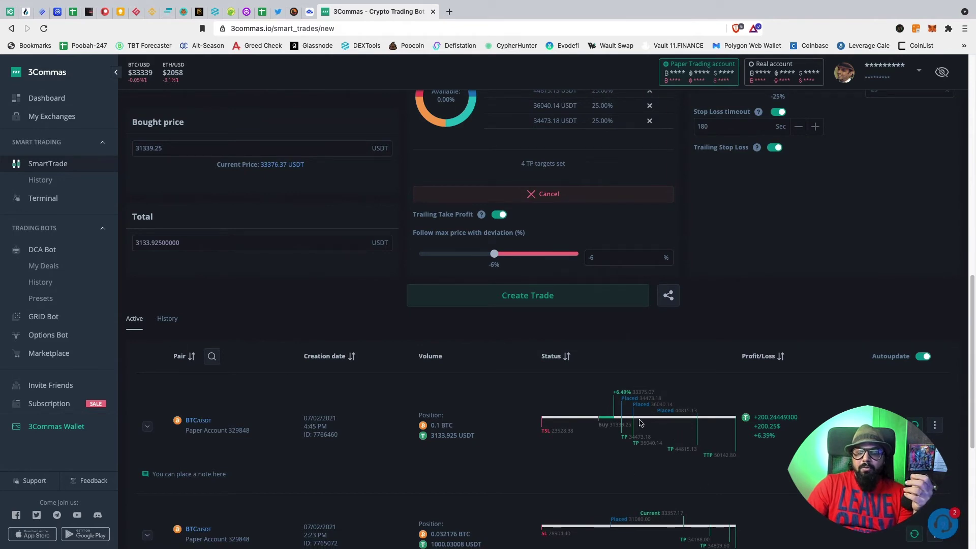
pyautogui.scroll(-1, 641, 422)
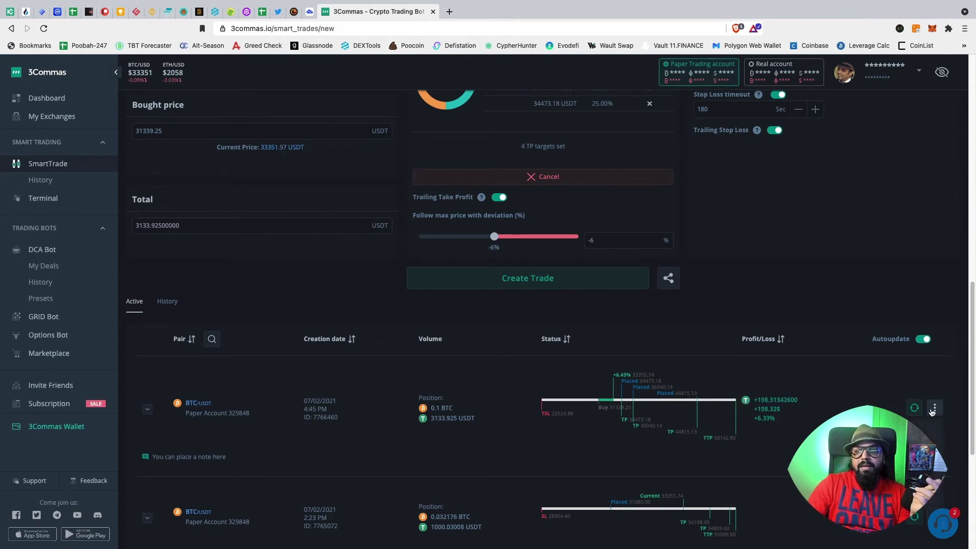
pyautogui.scroll(-1, 875, 401)
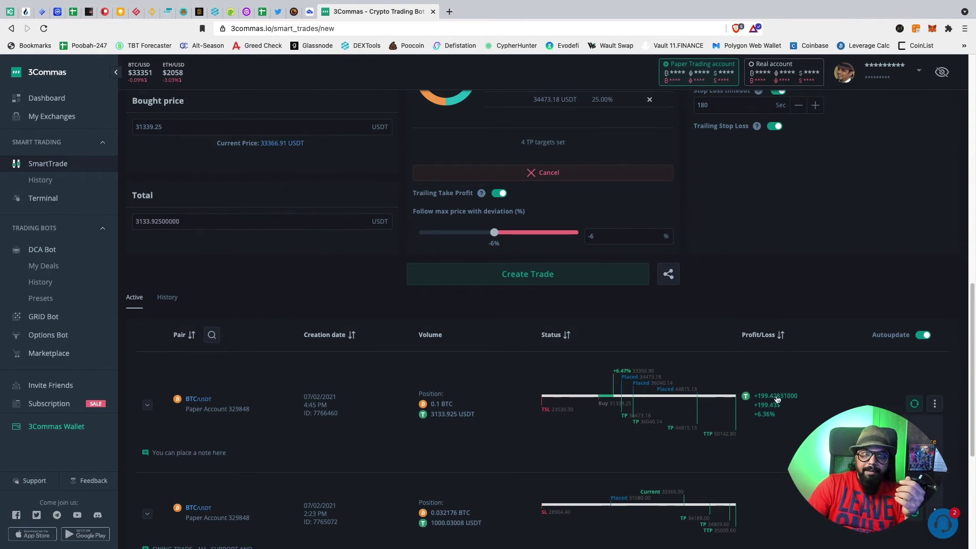
pyautogui.scroll(1, 777, 400)
pyautogui.scroll(-1, 777, 397)
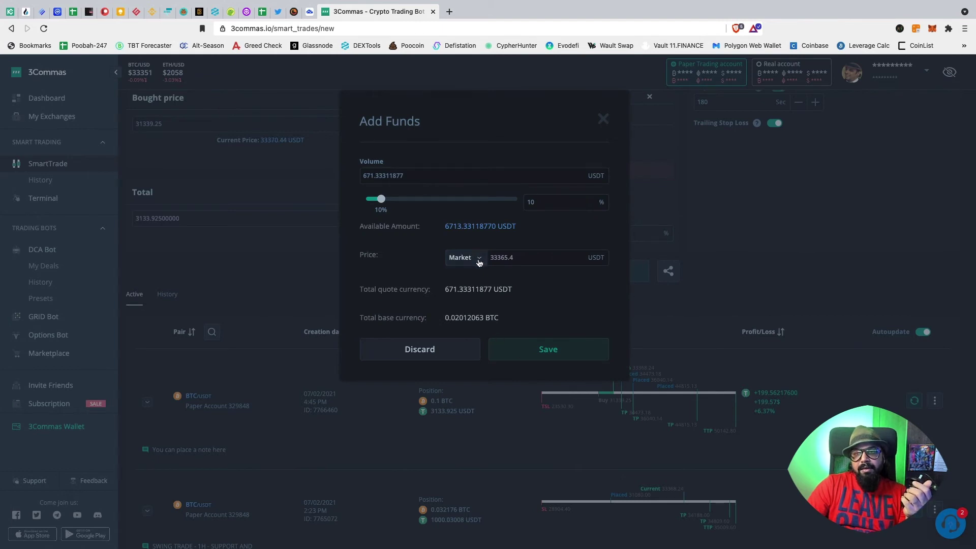
pyautogui.click(479, 260)
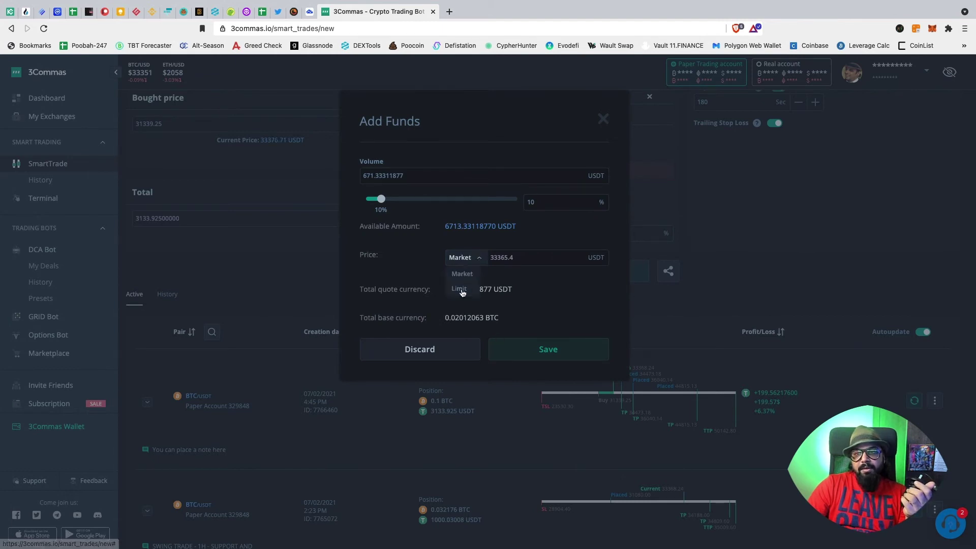
pyautogui.click(462, 289)
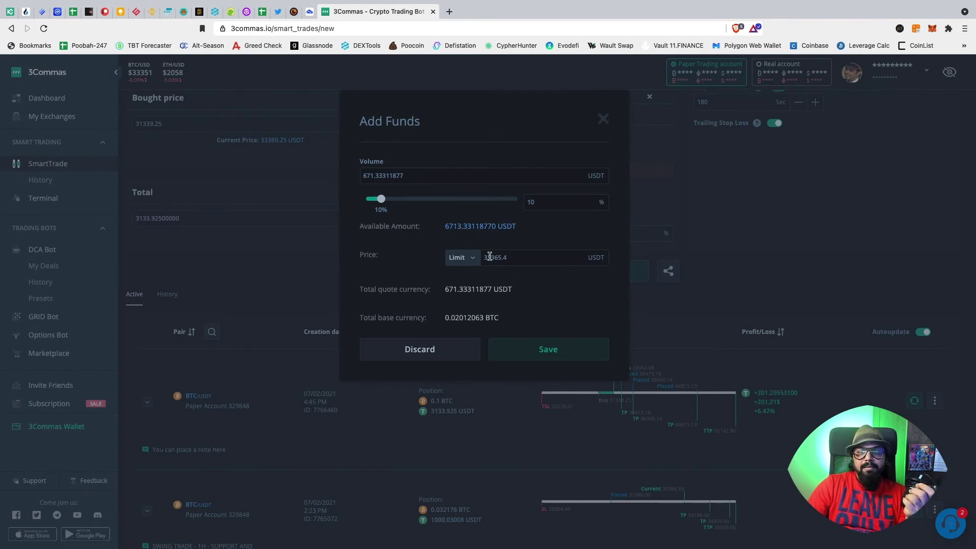
pyautogui.moveTo(490, 257); pyautogui.dragTo(482, 257)
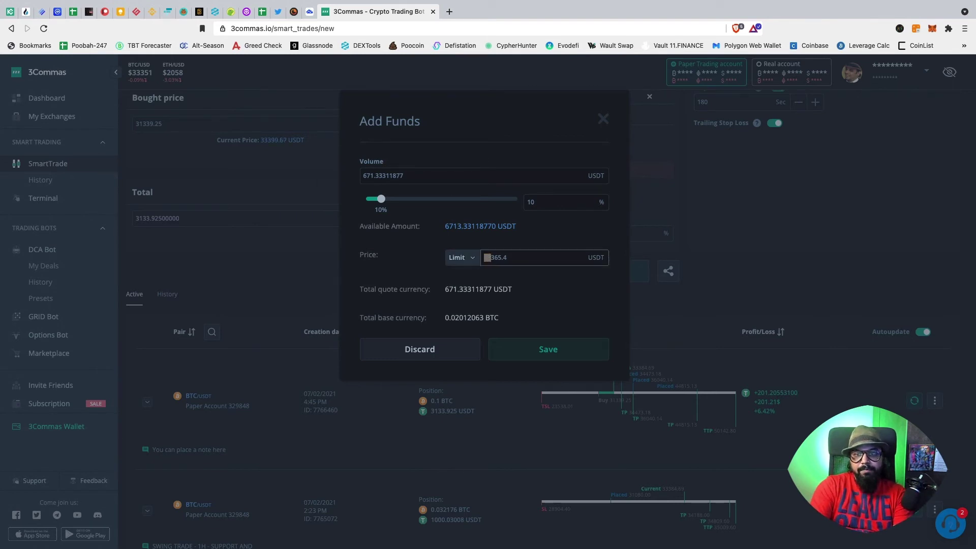
pyautogui.write('29')
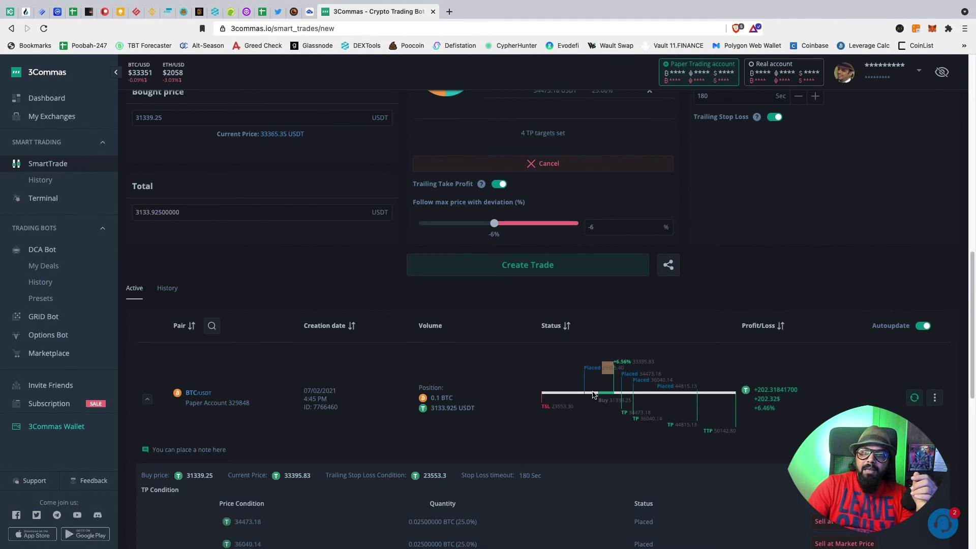
# Examine the expanded details of the new BTC/USDT trade, including its take-profit conditions, trailing take profit and buy steps.
pyautogui.scroll(-1, 847, 411)
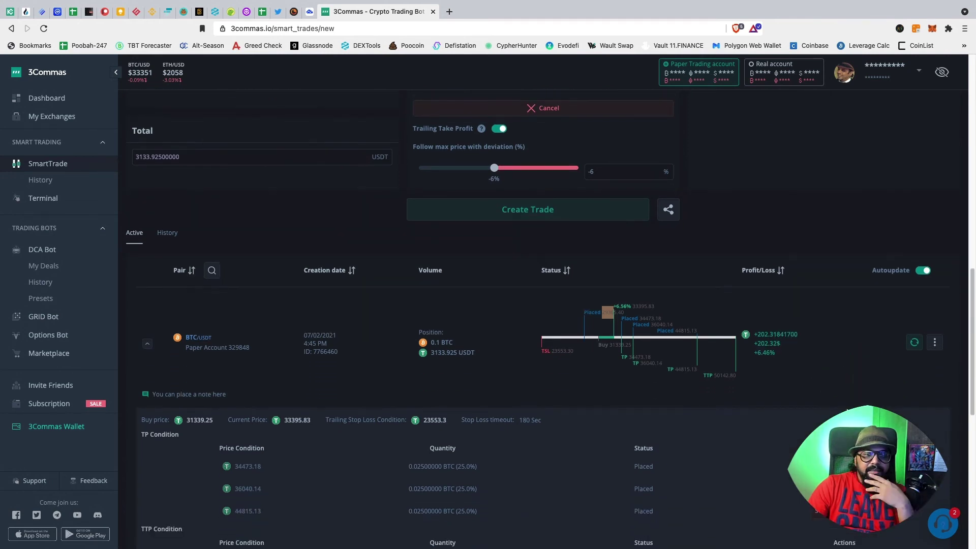
pyautogui.scroll(-3, 796, 397)
pyautogui.scroll(4, 793, 395)
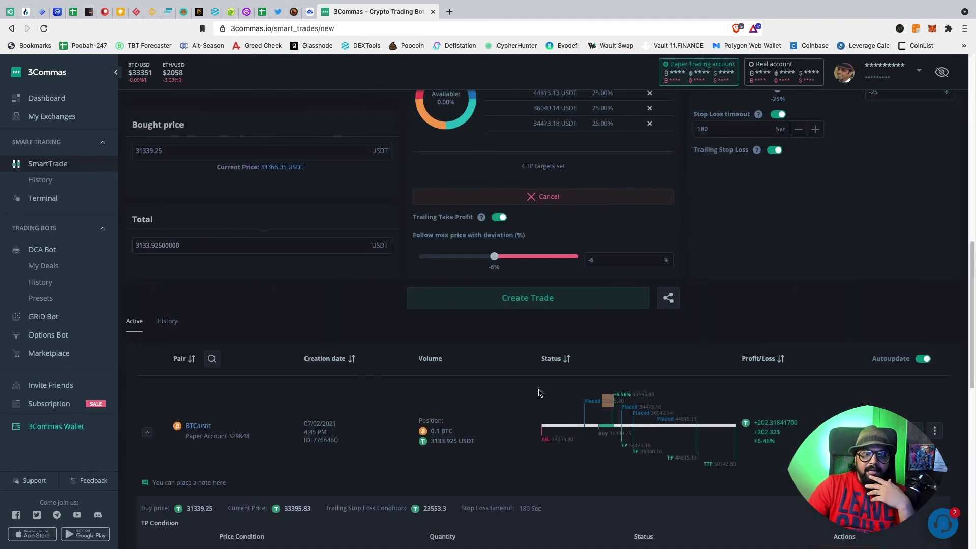
pyautogui.scroll(-1, 377, 422)
pyautogui.scroll(-1, 377, 422)
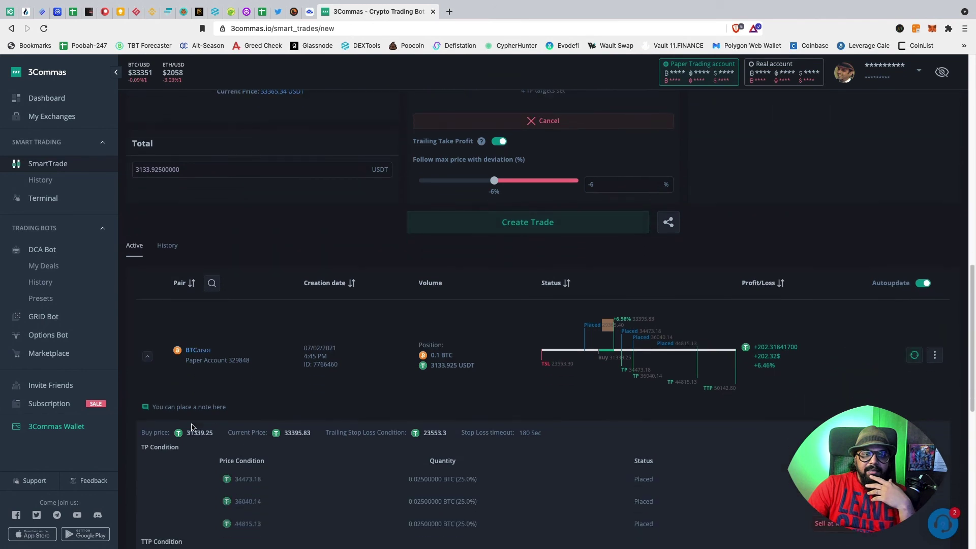
pyautogui.click(148, 358)
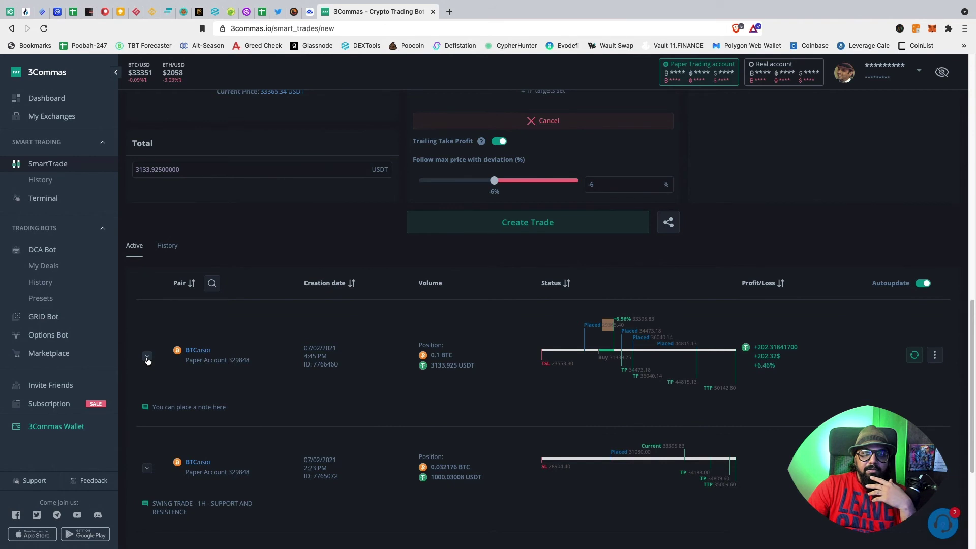
pyautogui.click(147, 359)
pyautogui.scroll(-2, 320, 381)
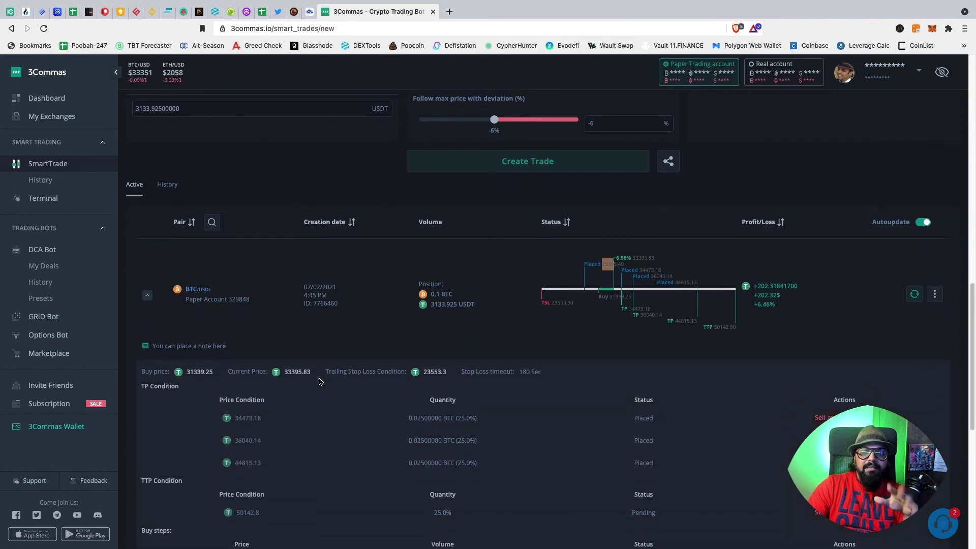
pyautogui.scroll(-3, 320, 380)
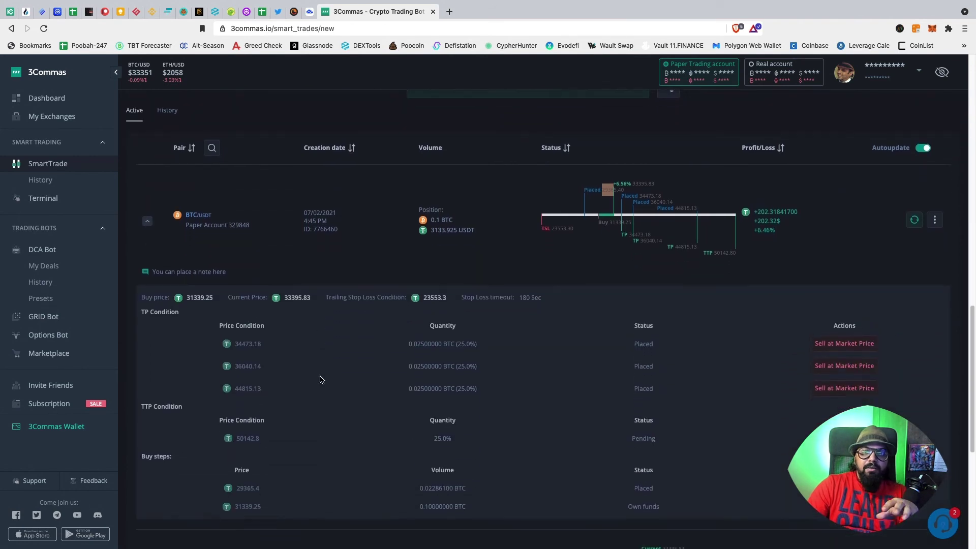
pyautogui.scroll(-2, 321, 379)
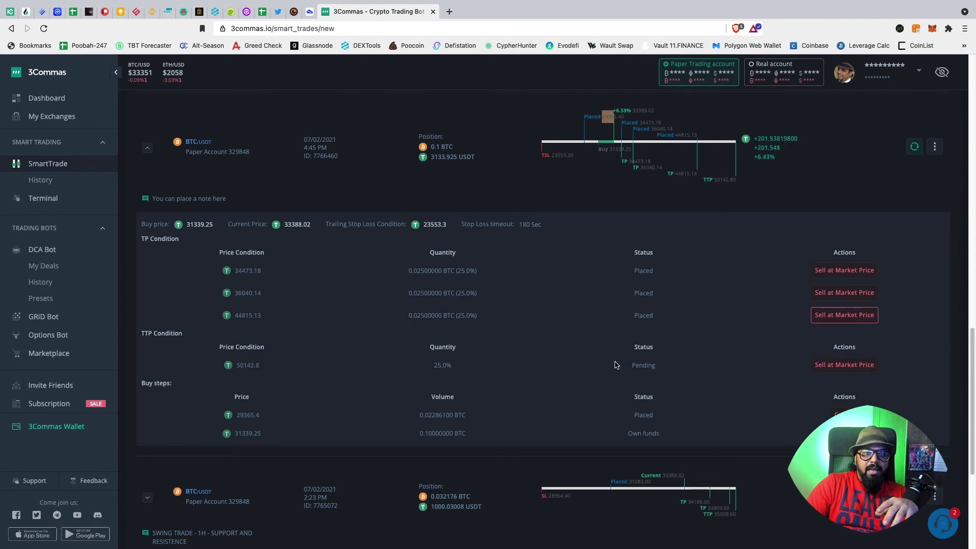
pyautogui.scroll(-1, 615, 365)
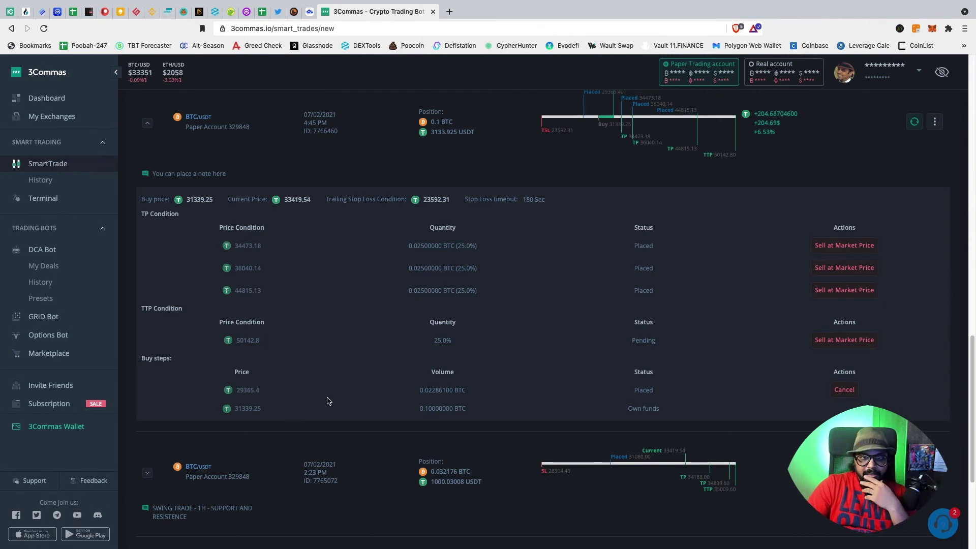
# Review the Smart Sell form's take-profit and stop-loss settings and the chart, and open the list of exchange accounts.
pyautogui.scroll(10, 346, 392)
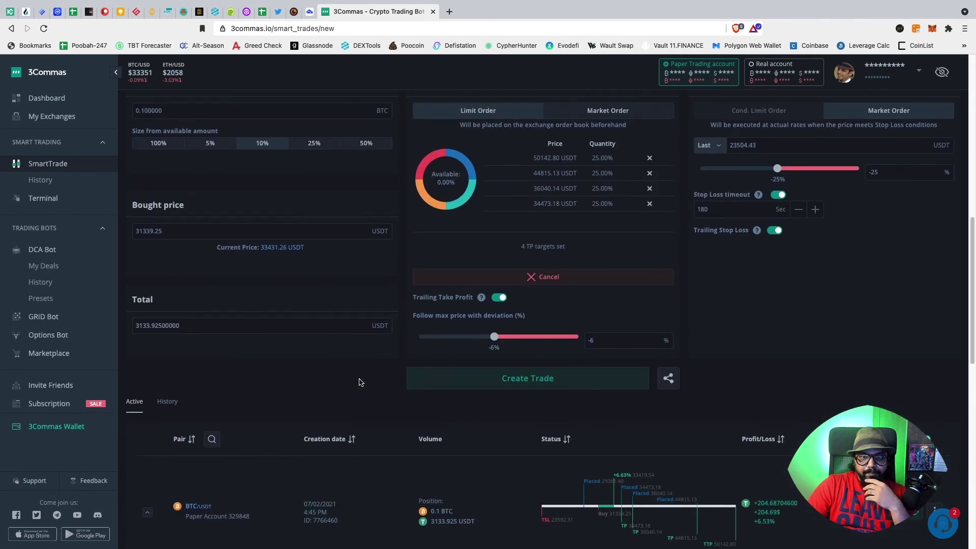
pyautogui.scroll(3, 360, 382)
pyautogui.scroll(1, 360, 382)
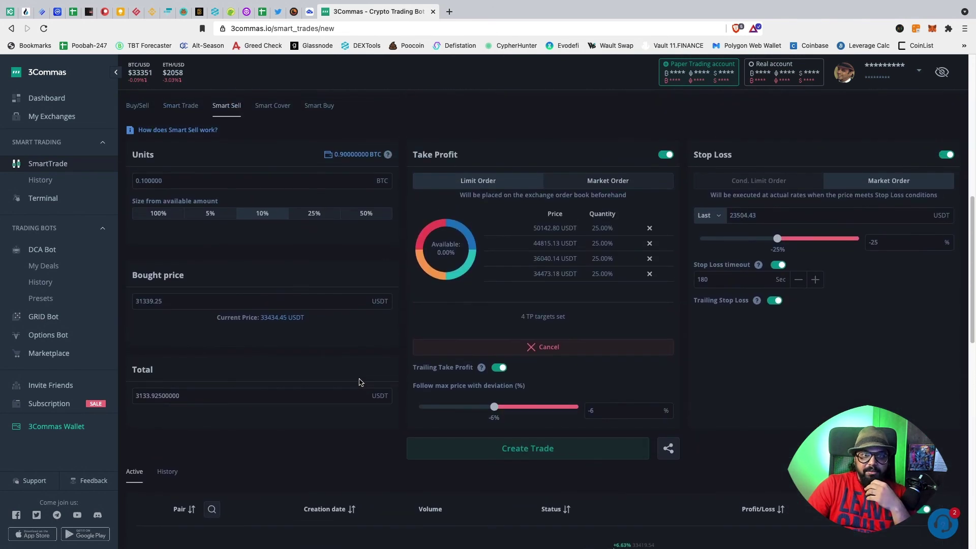
pyautogui.scroll(3, 359, 382)
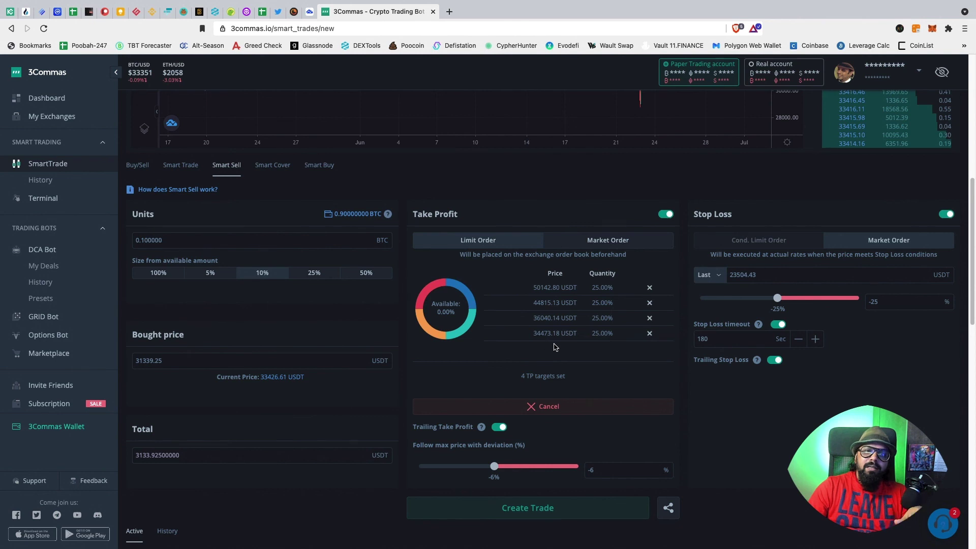
pyautogui.scroll(1, 555, 346)
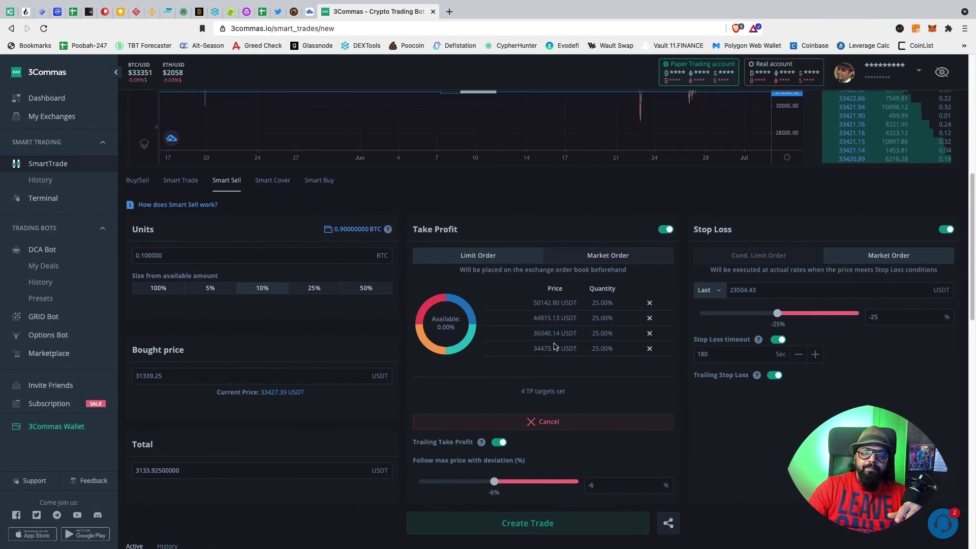
pyautogui.scroll(-1, 554, 346)
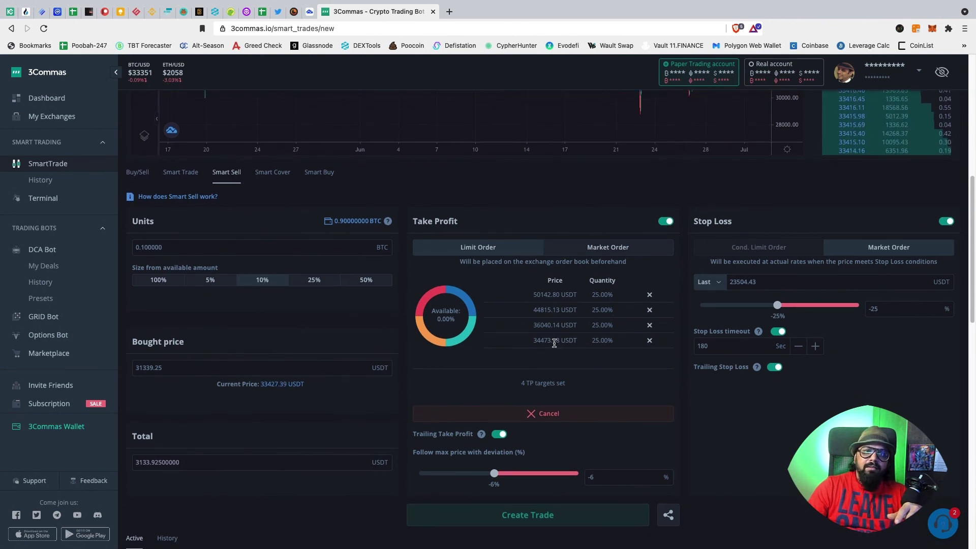
pyautogui.scroll(-1, 554, 344)
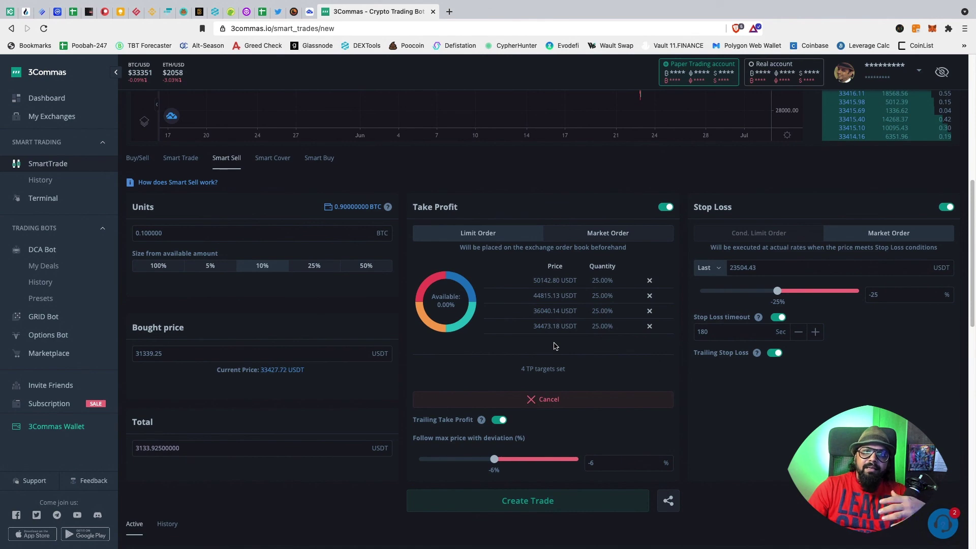
pyautogui.scroll(10, 553, 341)
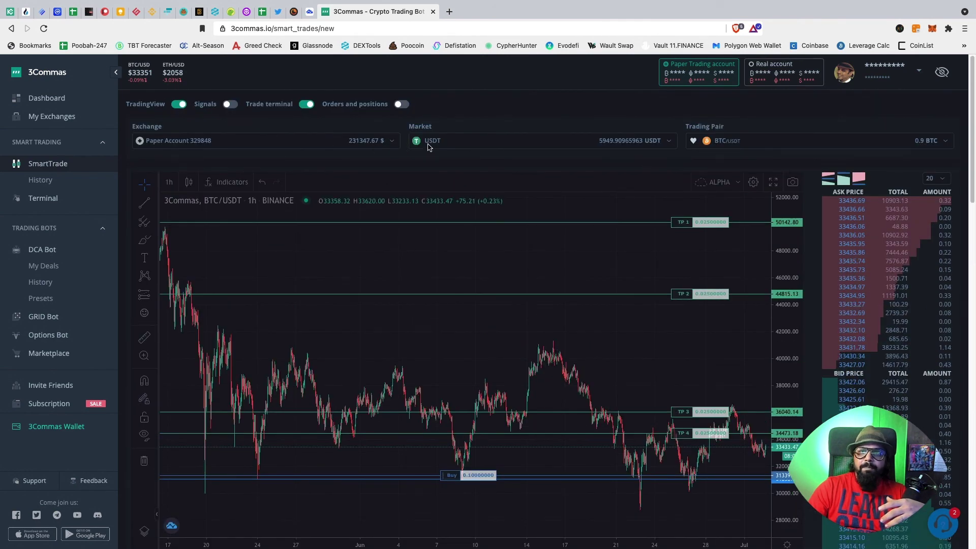
pyautogui.click(389, 146)
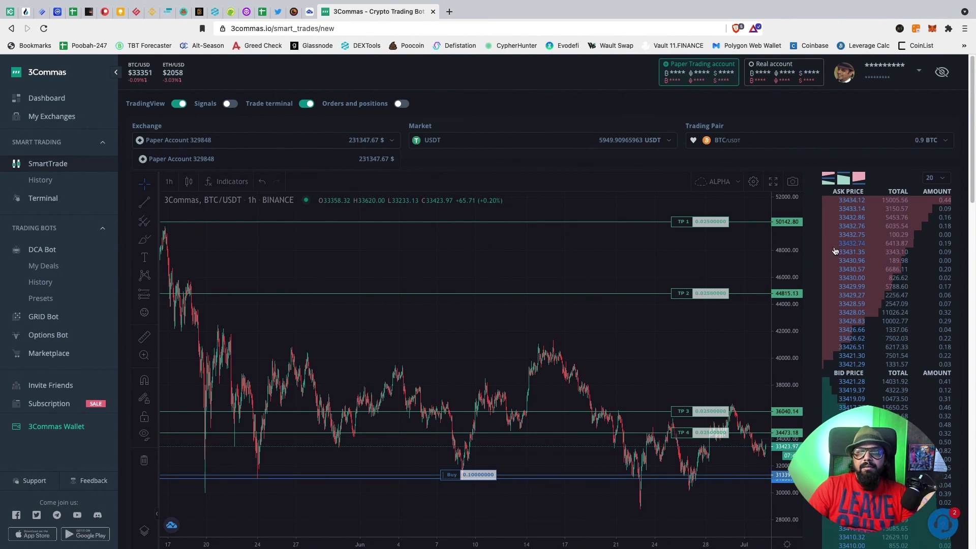
# Go back to the active trades and inspect the status line of the new BTC/USDT Smart Sell.
pyautogui.scroll(-5, 509, 305)
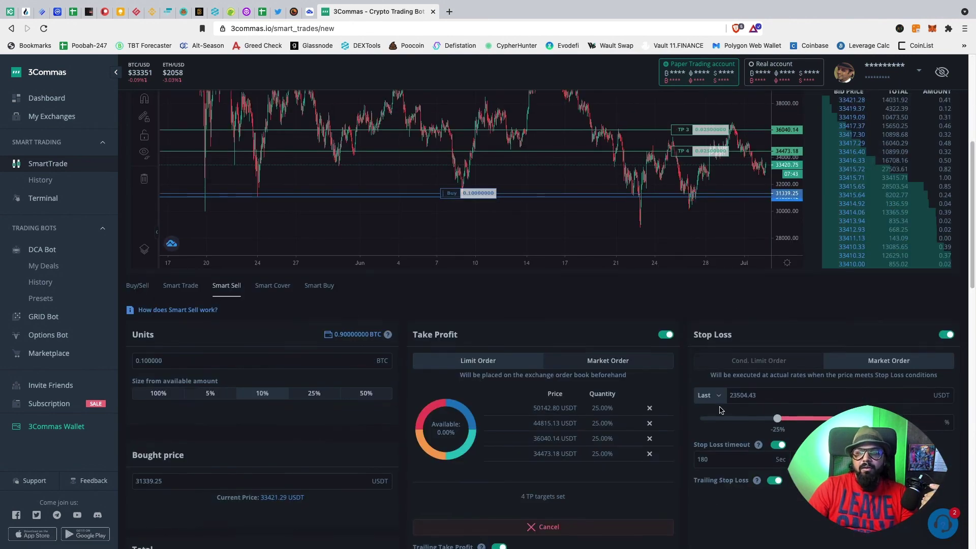
pyautogui.scroll(-8, 720, 408)
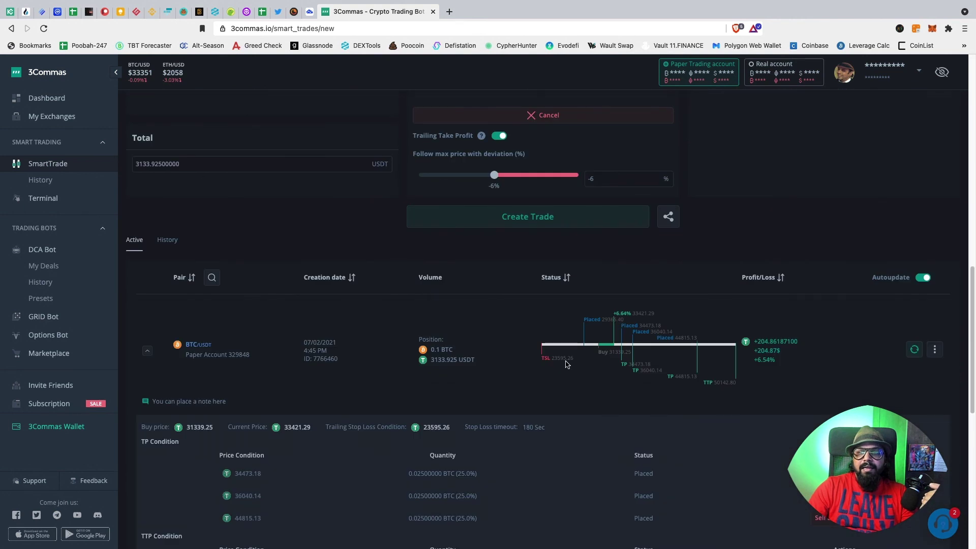
pyautogui.click(603, 367)
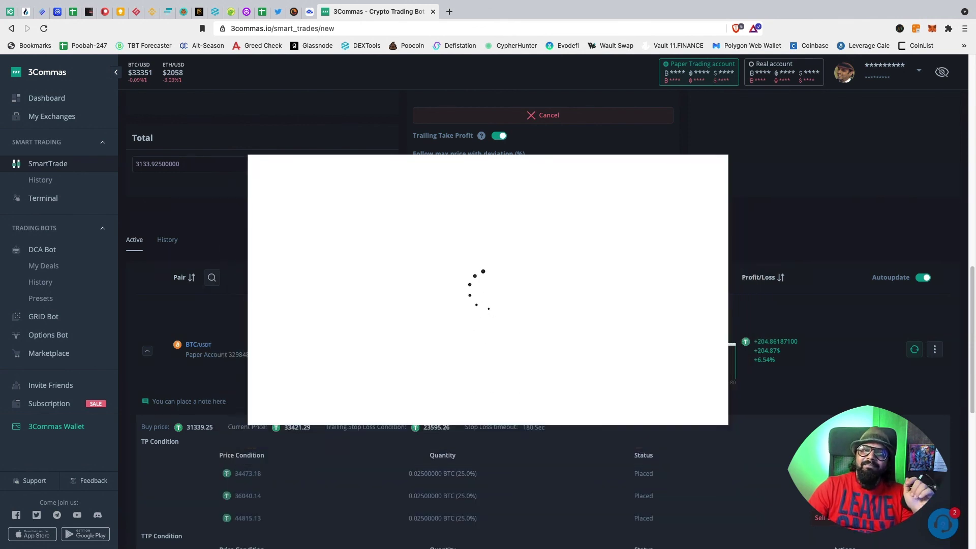